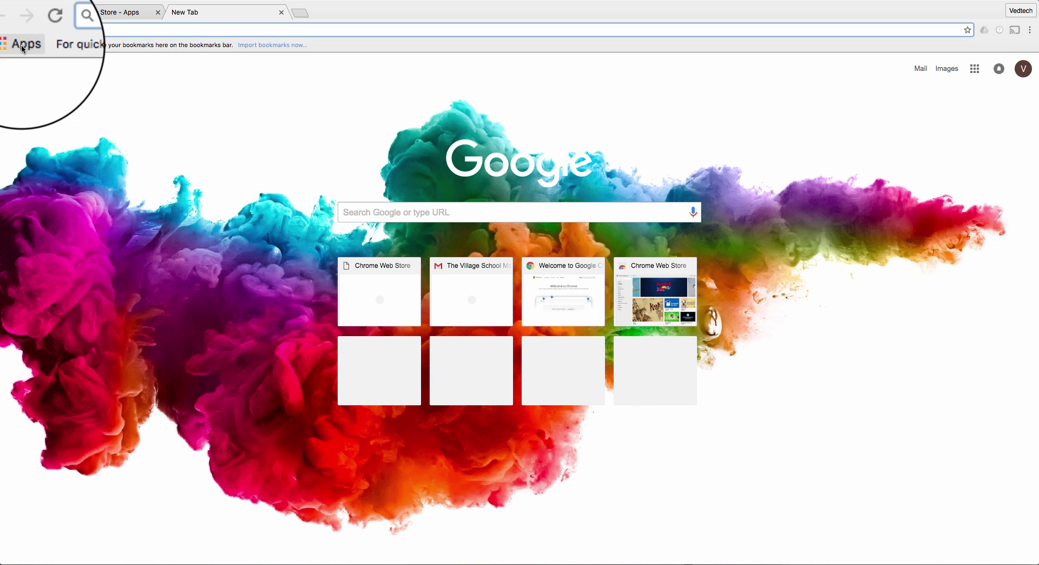
Turn on Chrome's bookmarks bar and open the Apps page from its Apps bookmark
{"action": "left_click", "coordinate": [1030, 30]}
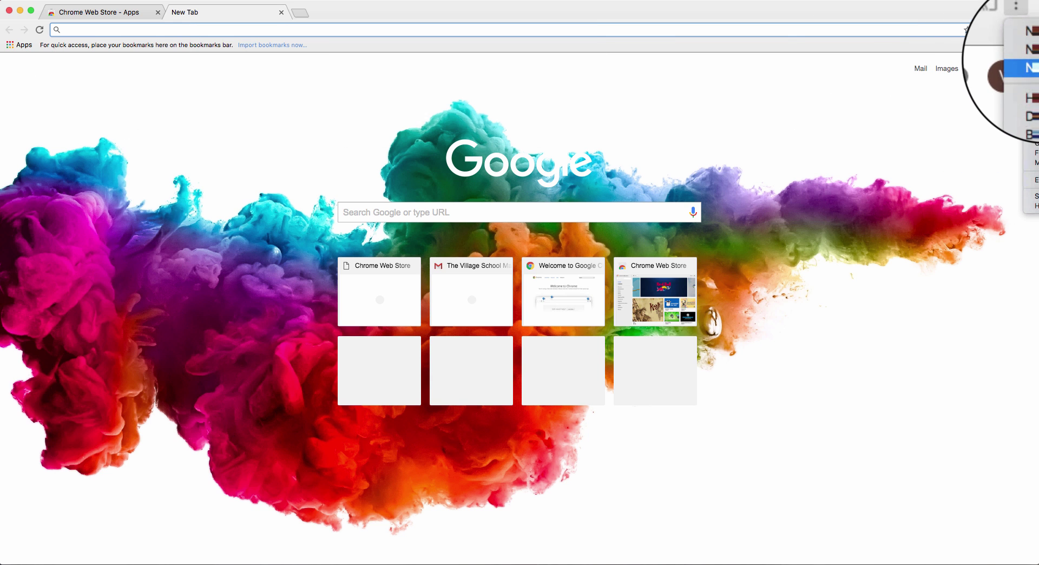
{"action": "left_click", "coordinate": [985, 20]}
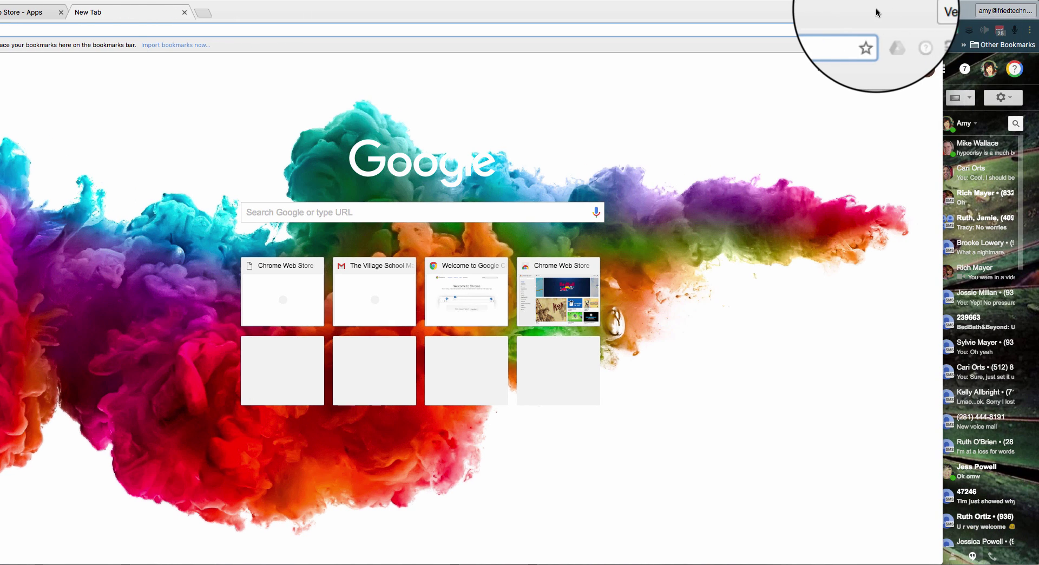
{"action": "left_click", "coordinate": [932, 27]}
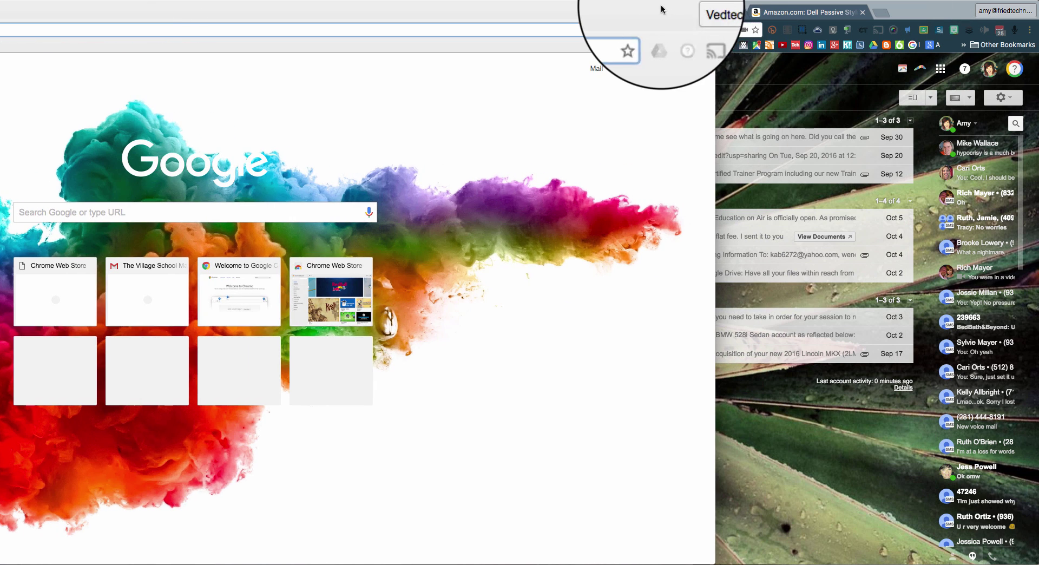
{"action": "left_click", "coordinate": [703, 30]}
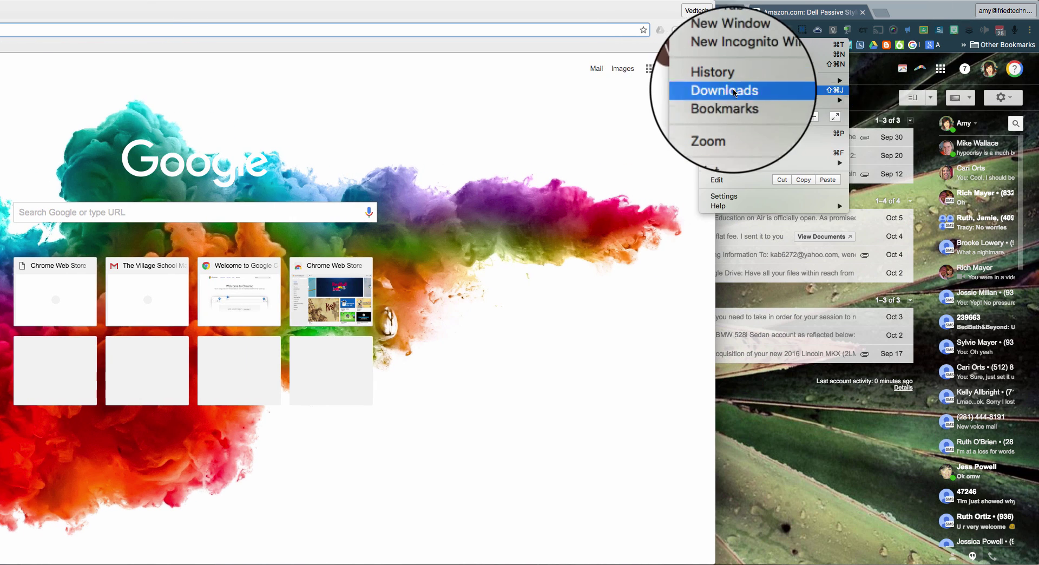
{"action": "mouse_move", "coordinate": [734, 104]}
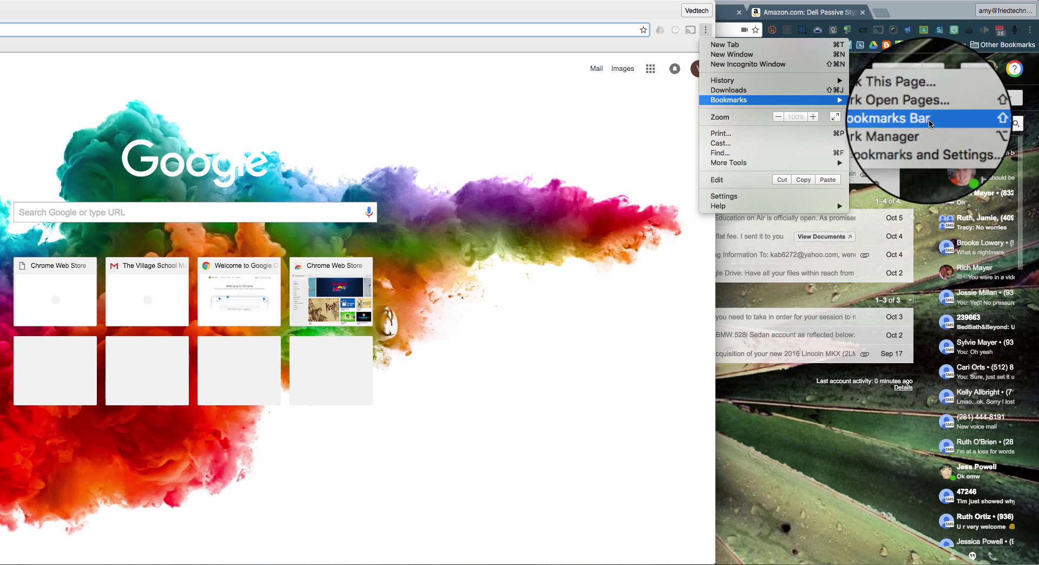
{"action": "left_click", "coordinate": [929, 124]}
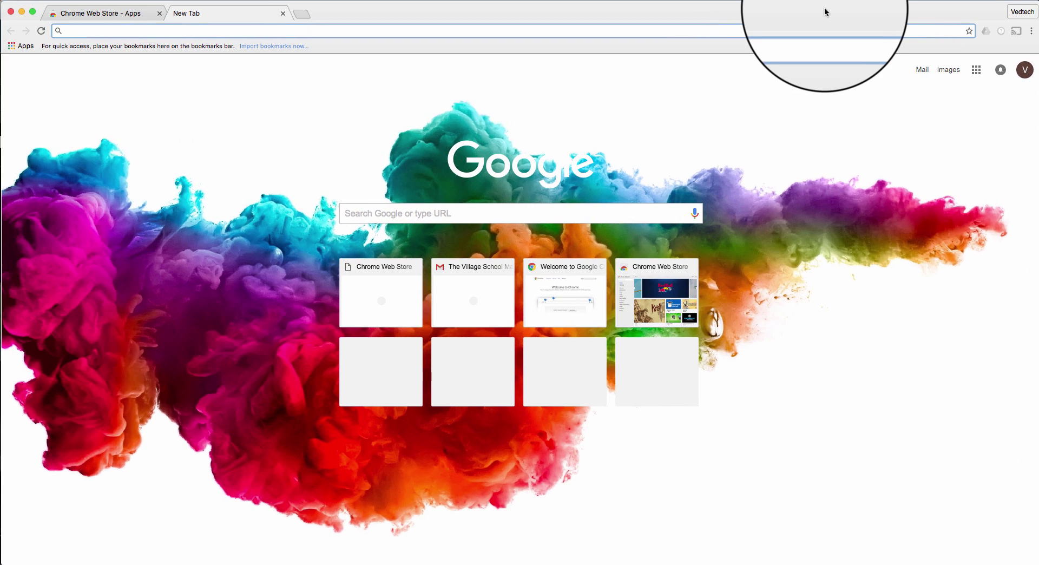
{"action": "left_click", "coordinate": [25, 46]}
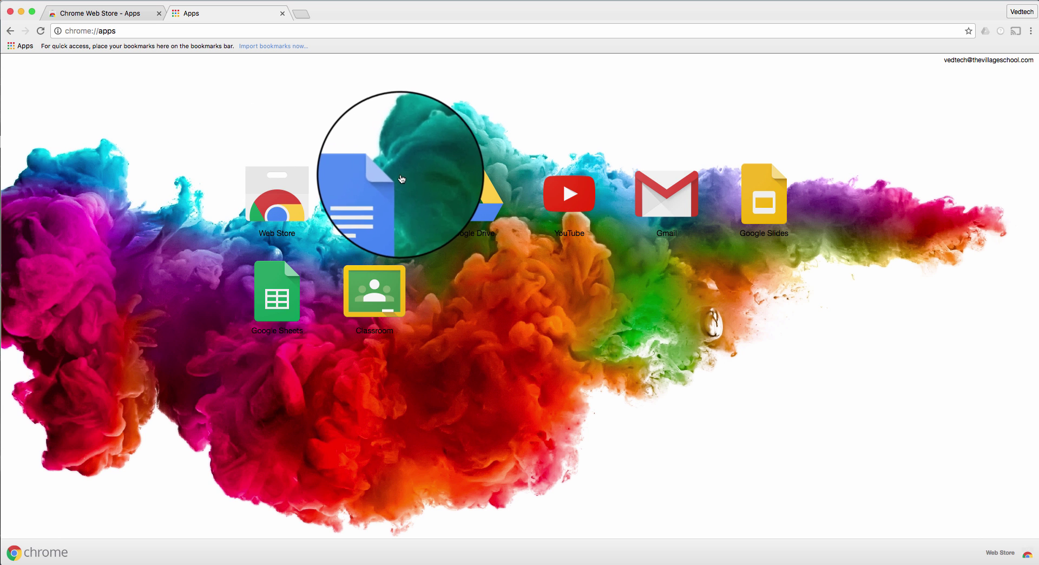
Search the Chrome Web Store for 'screencastify', filtered to Extensions
{"action": "left_click", "coordinate": [287, 206]}
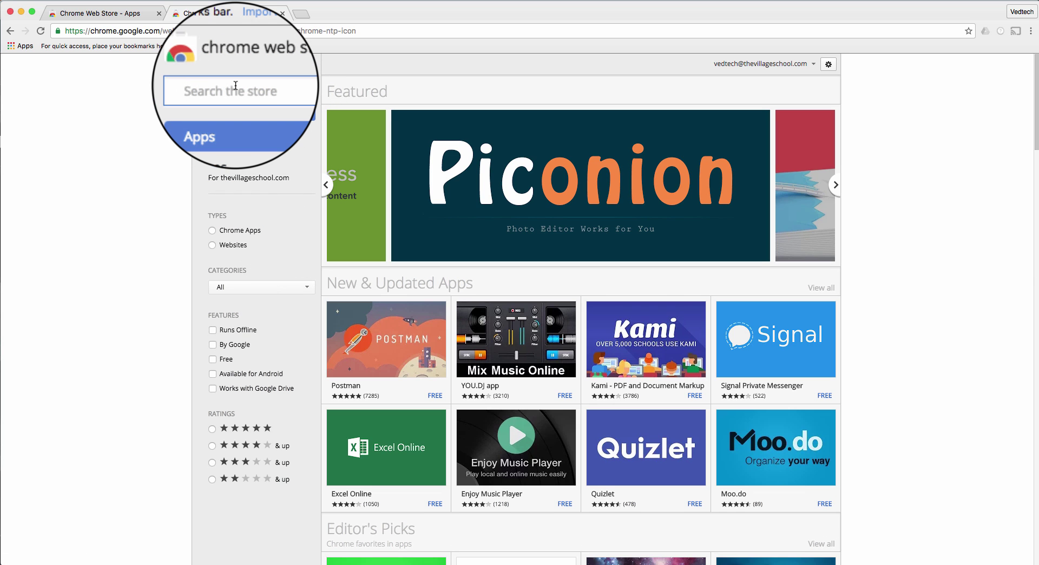
{"action": "type", "text": "screencastify"}
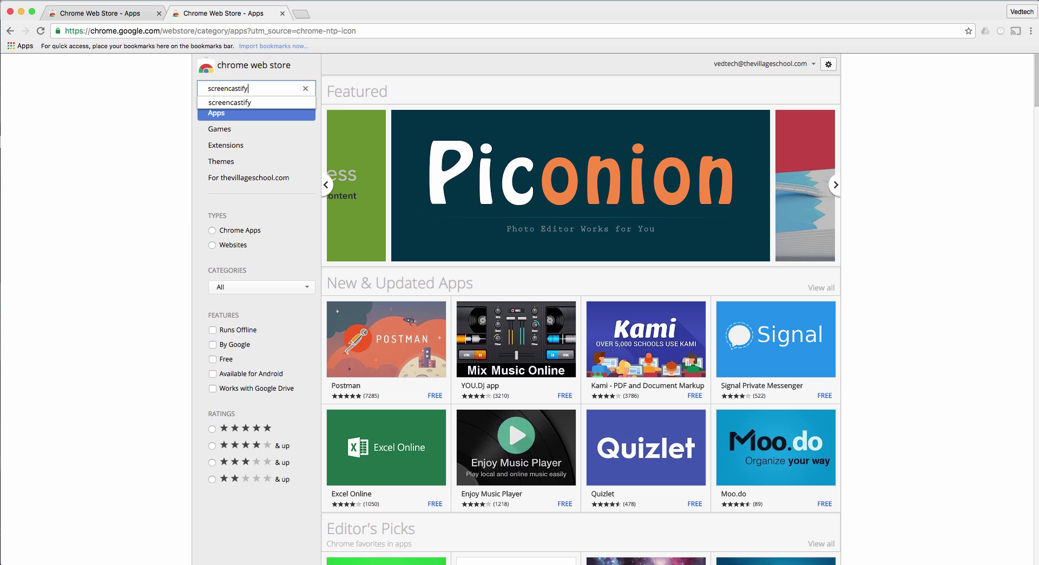
{"action": "key", "text": "Return"}
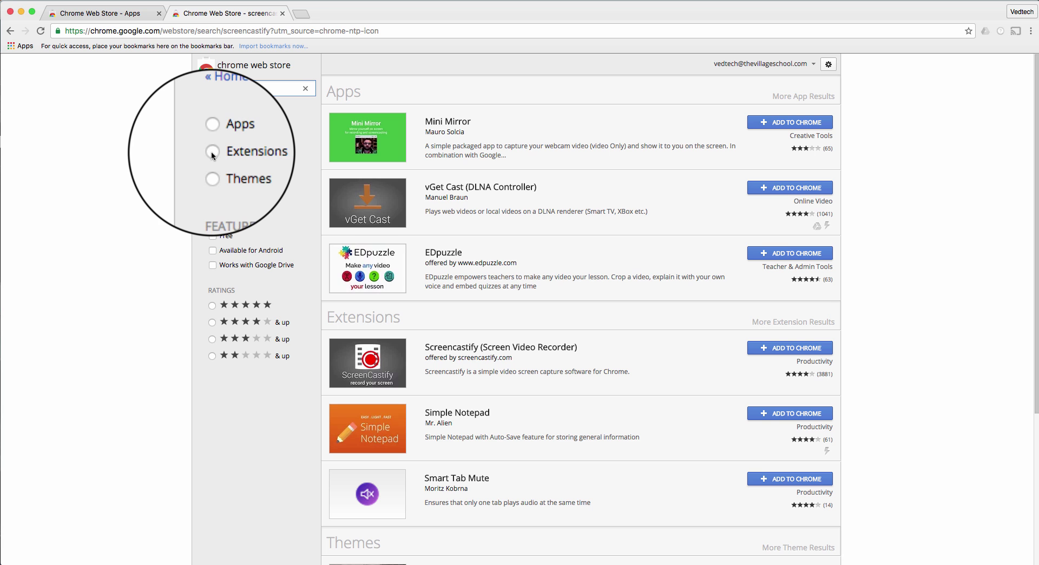
{"action": "left_click", "coordinate": [212, 153]}
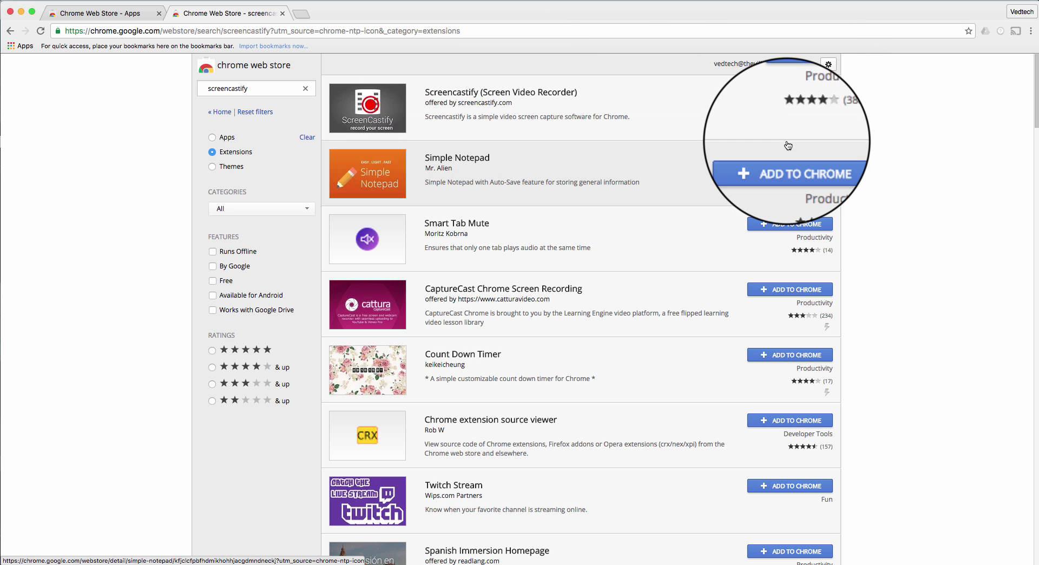
Add the Screencastify extension to Chrome and launch it to its welcome page
{"action": "left_click", "coordinate": [790, 93]}
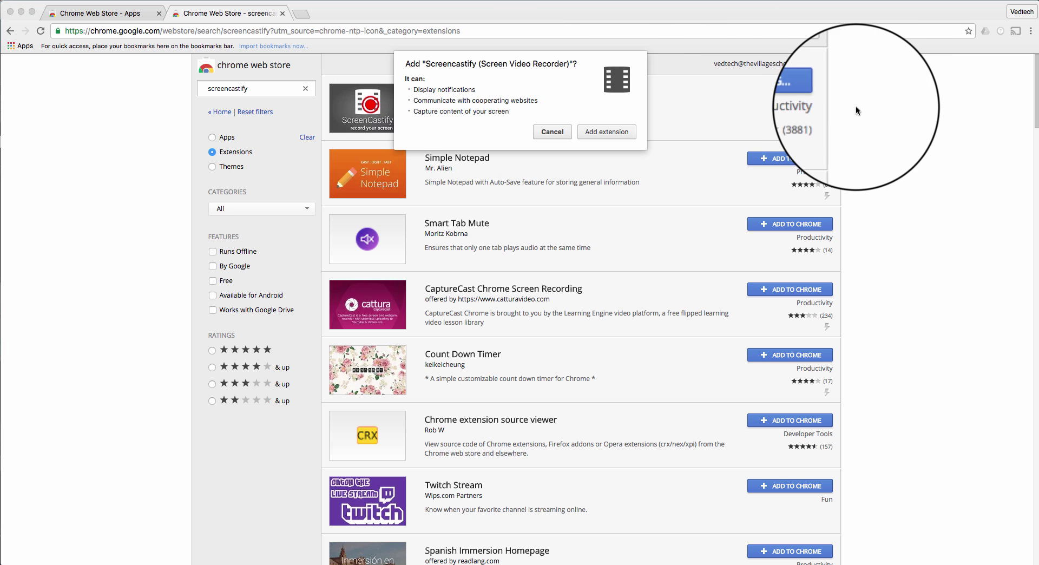
{"action": "left_click", "coordinate": [613, 133]}
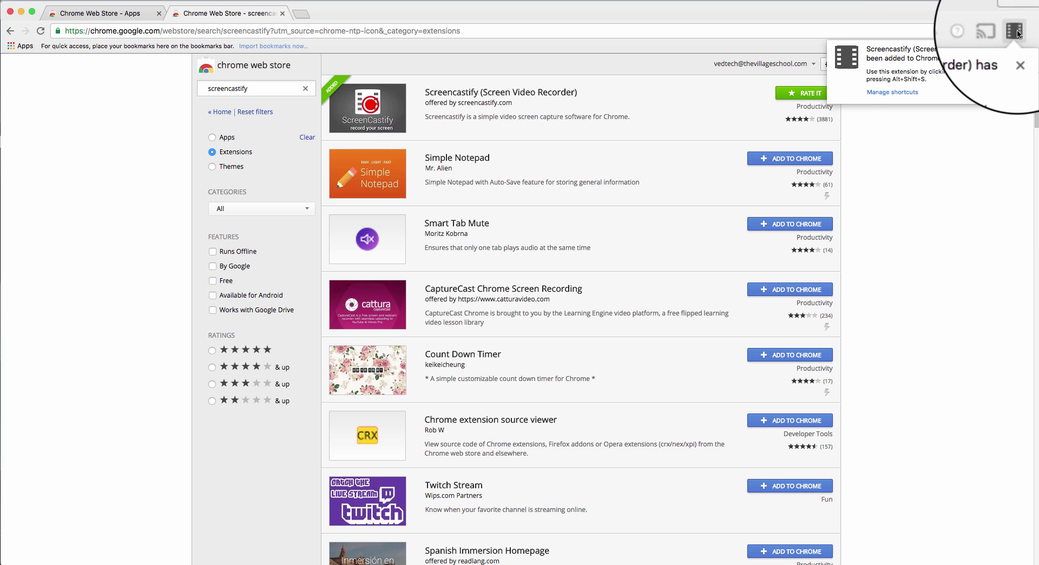
{"action": "left_click", "coordinate": [1016, 33]}
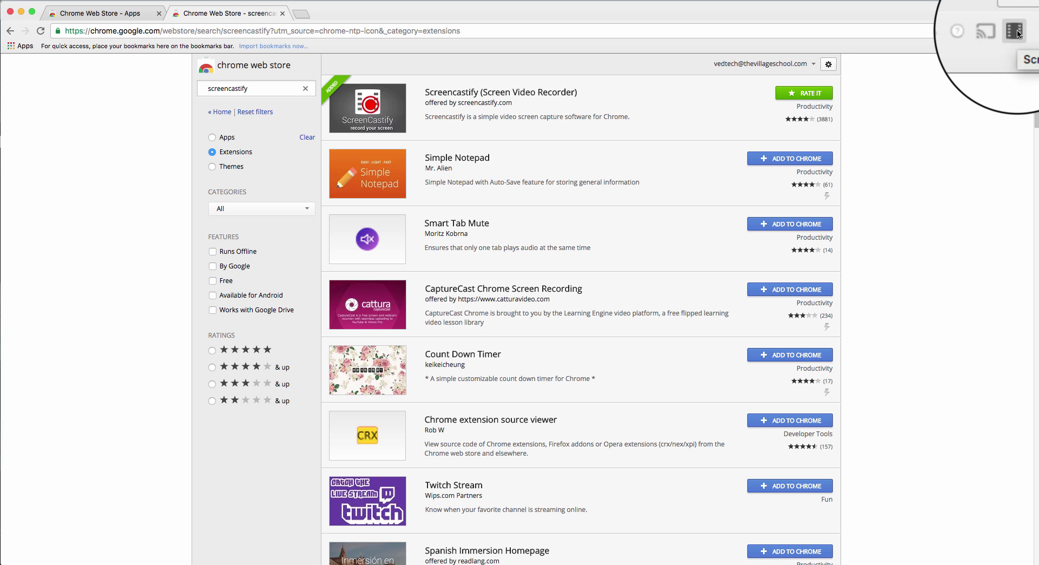
{"action": "left_click", "coordinate": [1017, 34]}
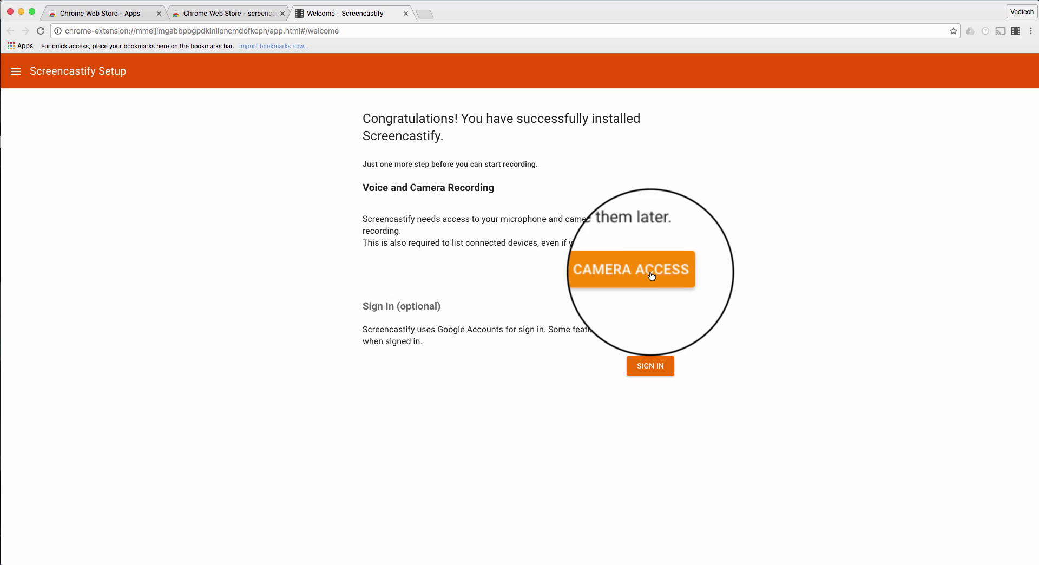
Allow Screencastify camera and microphone access and store recordings in Google Drive
{"action": "left_click", "coordinate": [646, 271]}
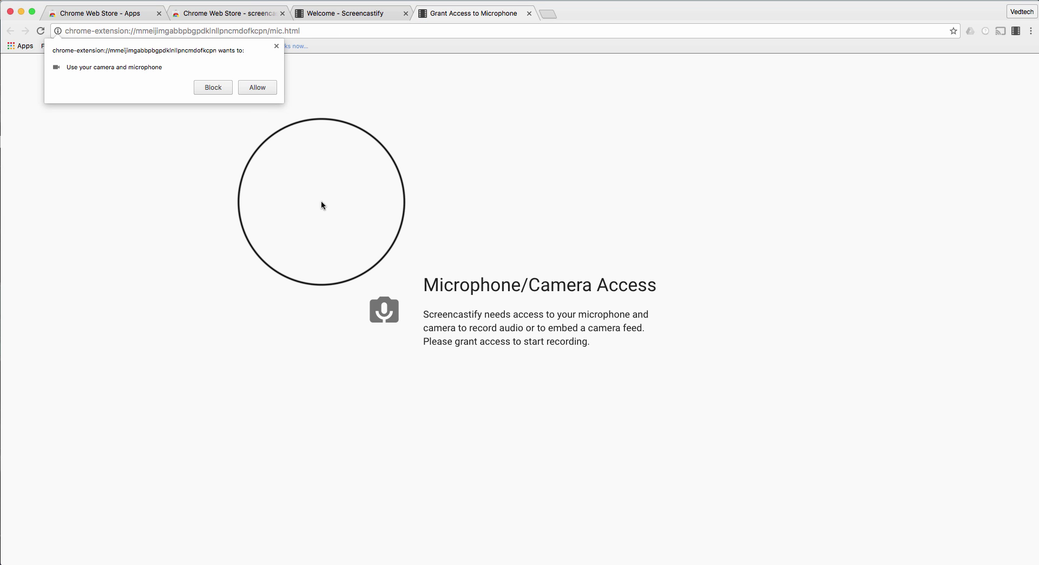
{"action": "left_click", "coordinate": [259, 89]}
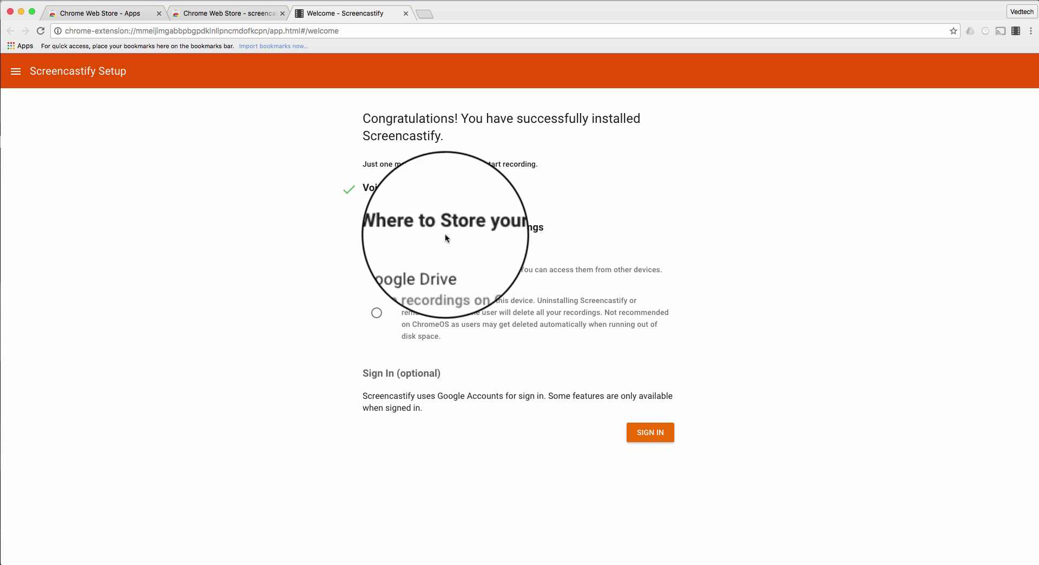
{"action": "left_click", "coordinate": [376, 263]}
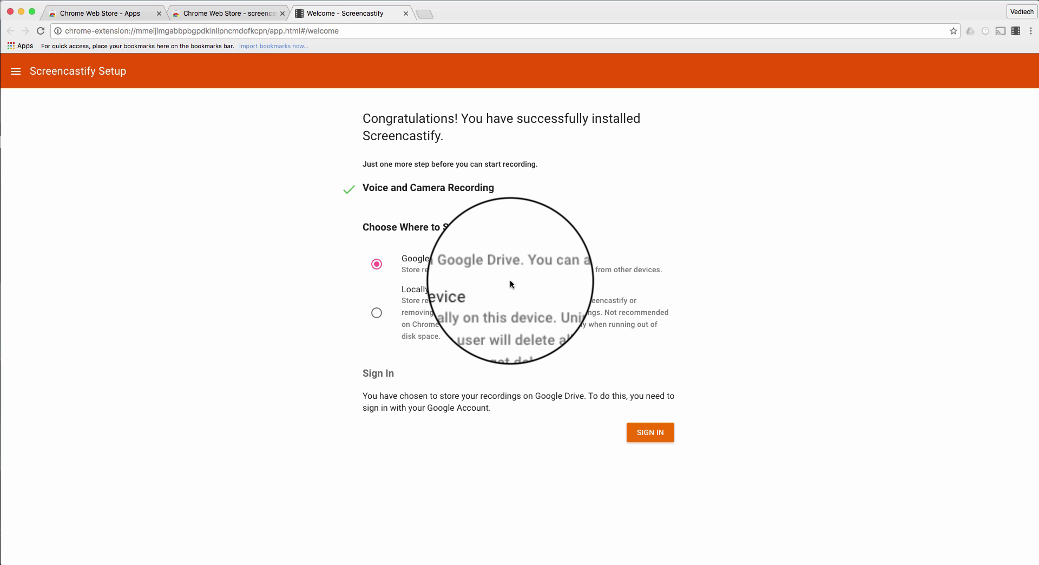
Sign in to Screencastify with the school Google account and grant its permissions
{"action": "left_click", "coordinate": [667, 436]}
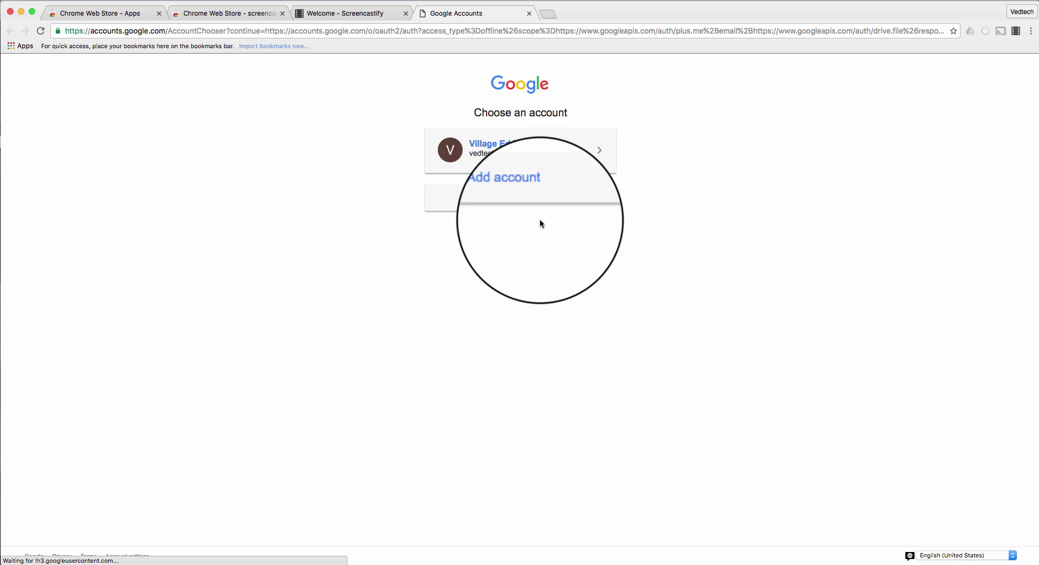
{"action": "left_click", "coordinate": [534, 155]}
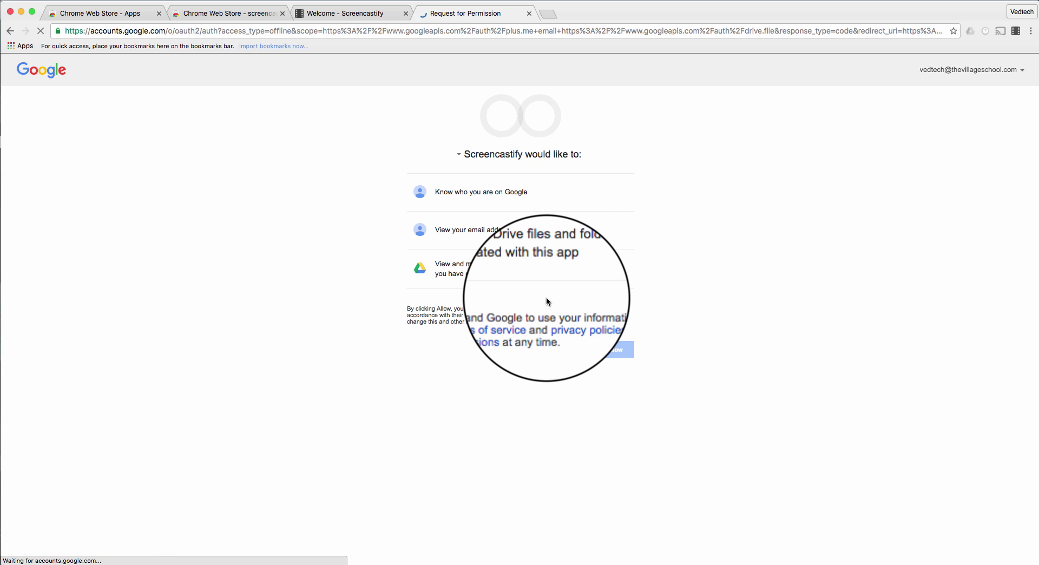
{"action": "left_click", "coordinate": [615, 351]}
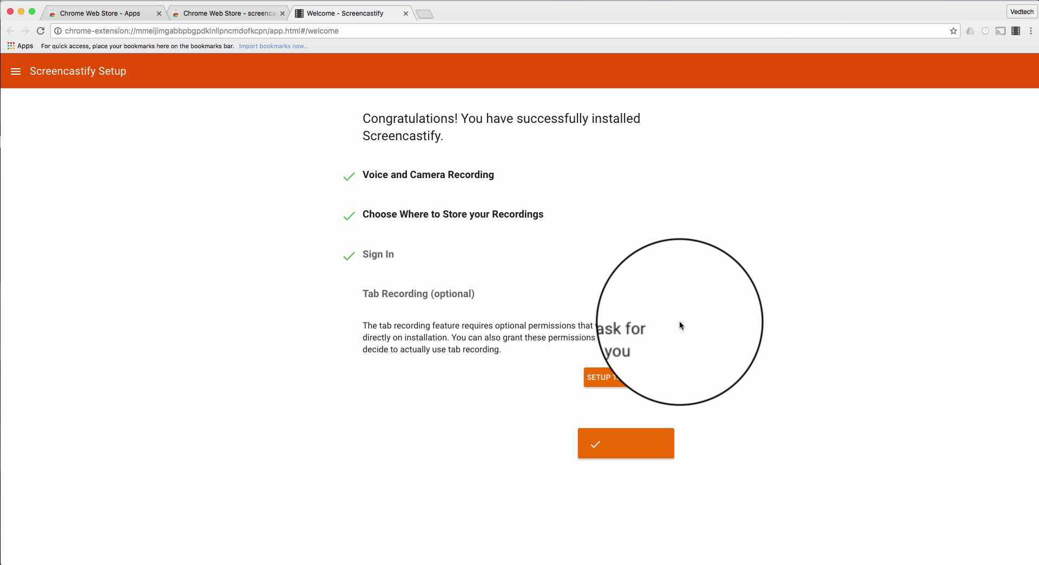
Enable tab recording permission and finish setup to reach Getting Started
{"action": "left_click", "coordinate": [633, 377]}
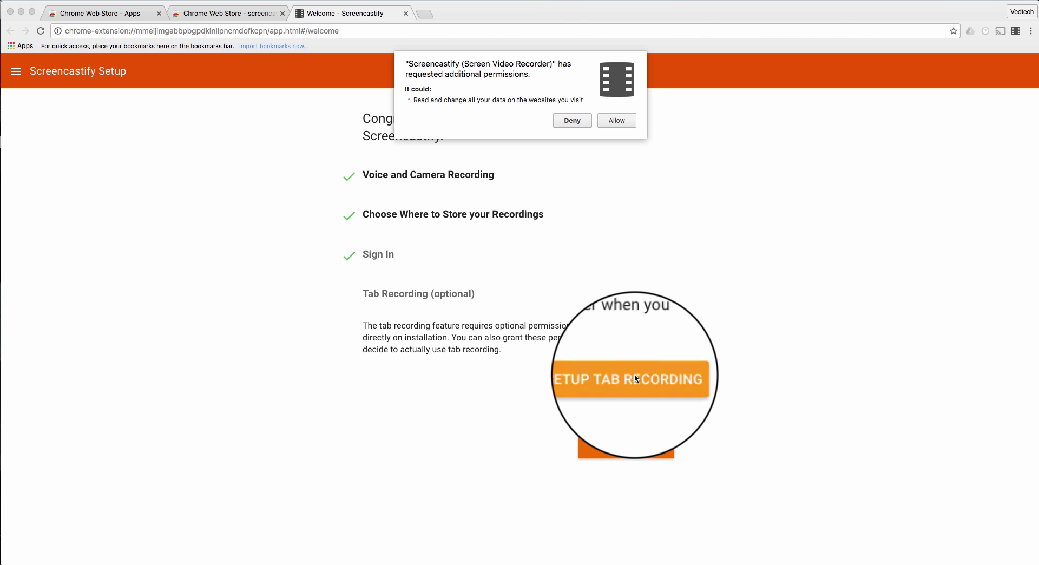
{"action": "left_click", "coordinate": [619, 121]}
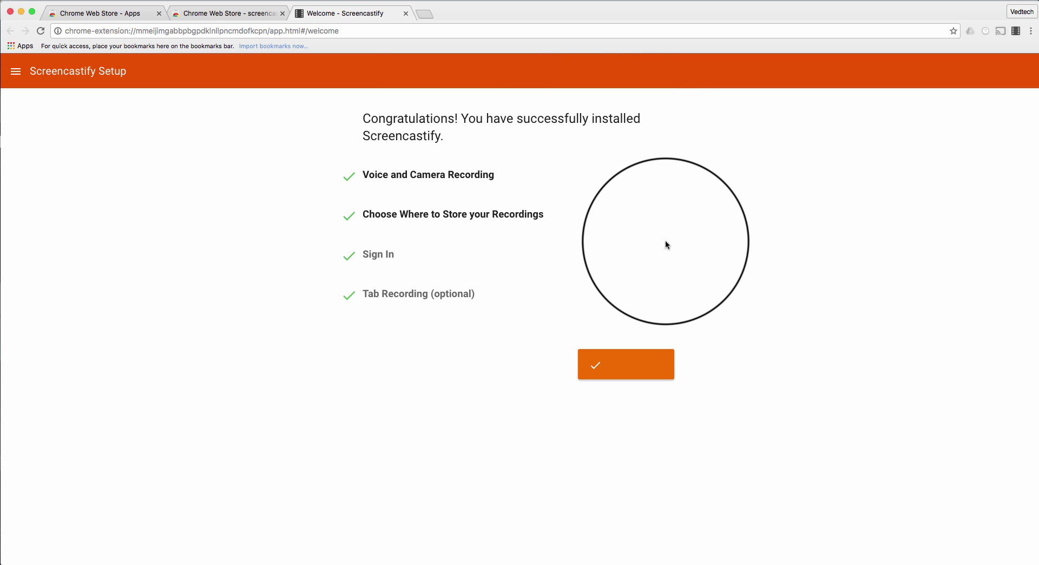
{"action": "left_click", "coordinate": [627, 370]}
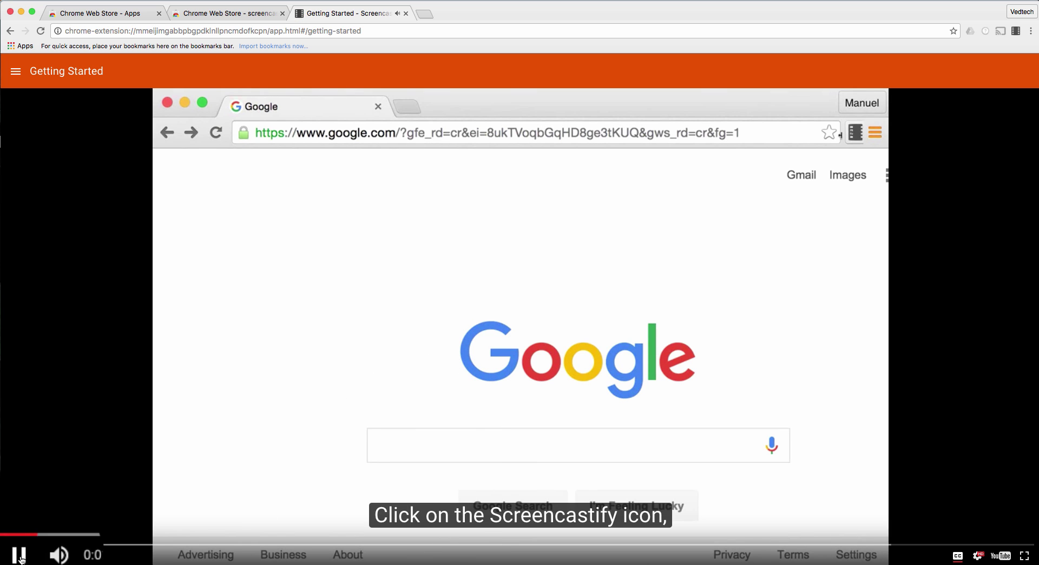
Pause the tutorial, close the Getting Started and Web Store tabs, and reopen the Apps page
{"action": "left_click", "coordinate": [19, 555]}
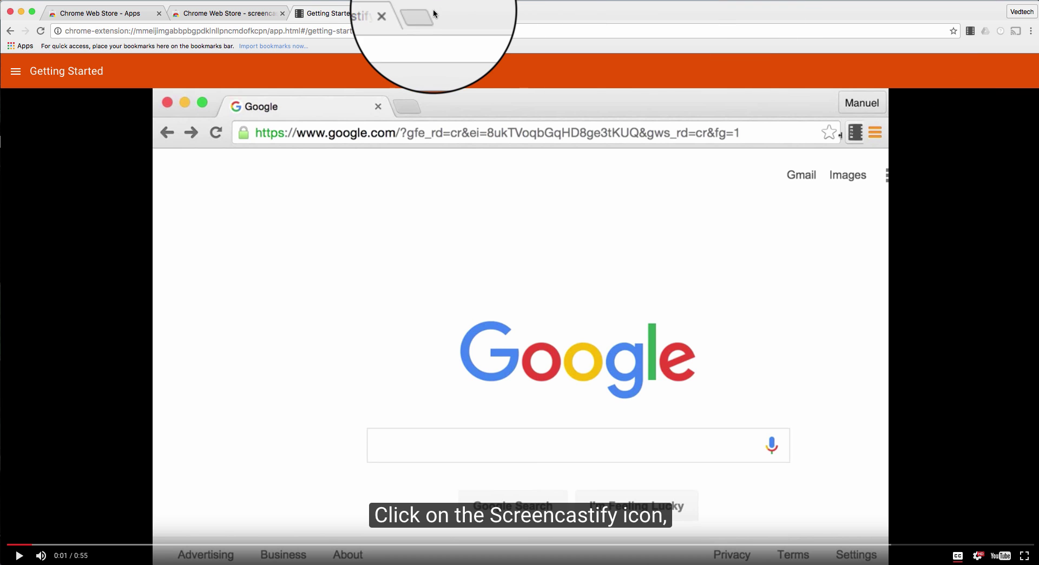
{"action": "left_click", "coordinate": [405, 13]}
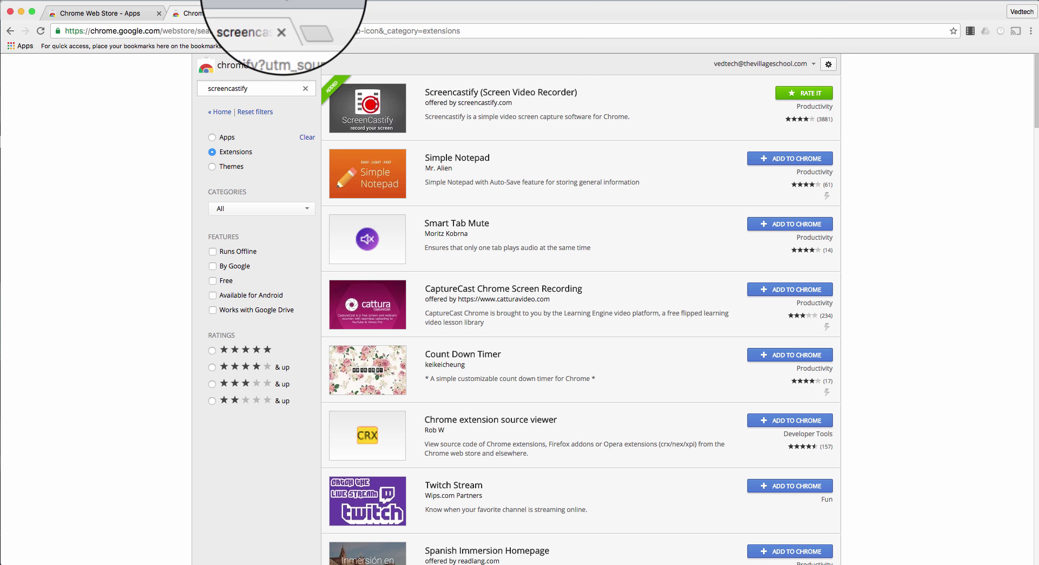
{"action": "left_click", "coordinate": [283, 12]}
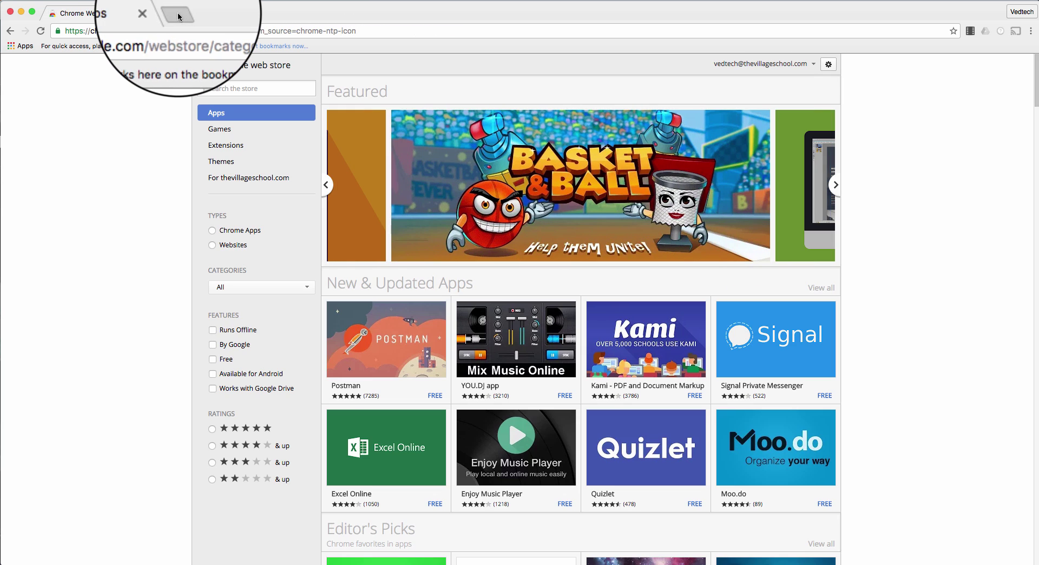
{"action": "left_click", "coordinate": [178, 12]}
{"action": "left_click", "coordinate": [20, 47]}
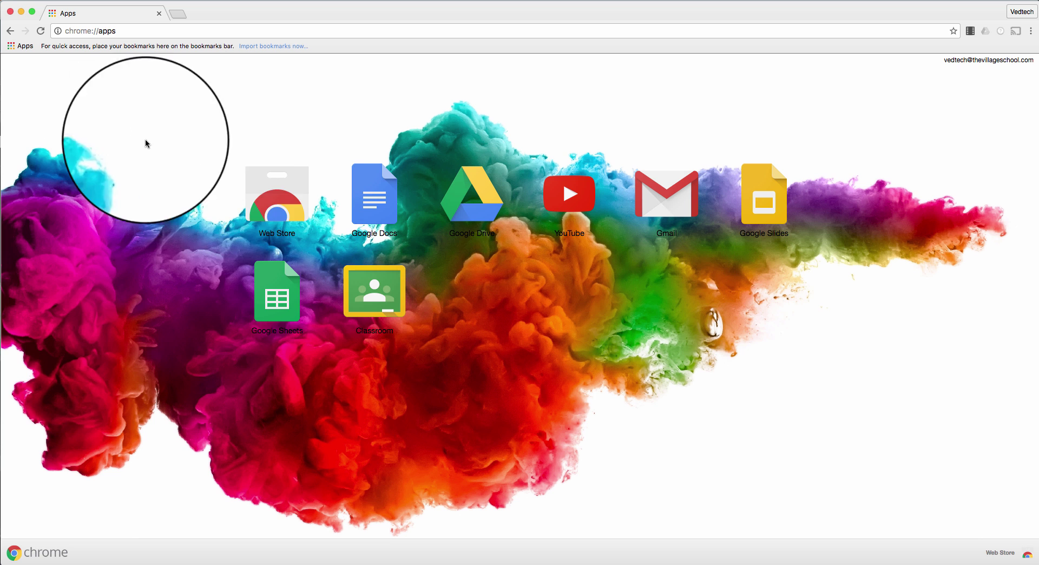
Open Google Drive from the Chrome Apps page
{"action": "left_click", "coordinate": [290, 198]}
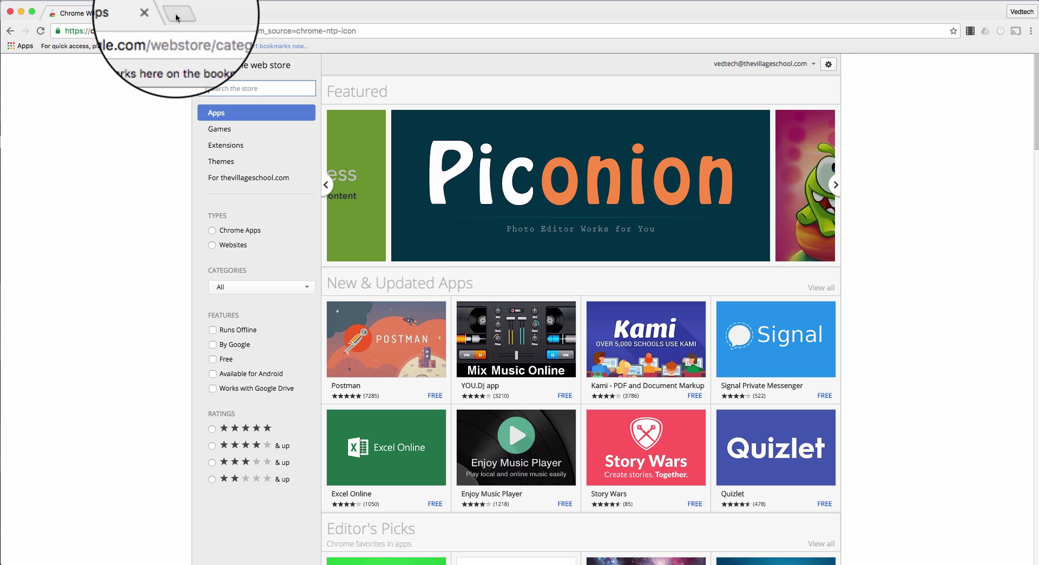
{"action": "left_click", "coordinate": [21, 46]}
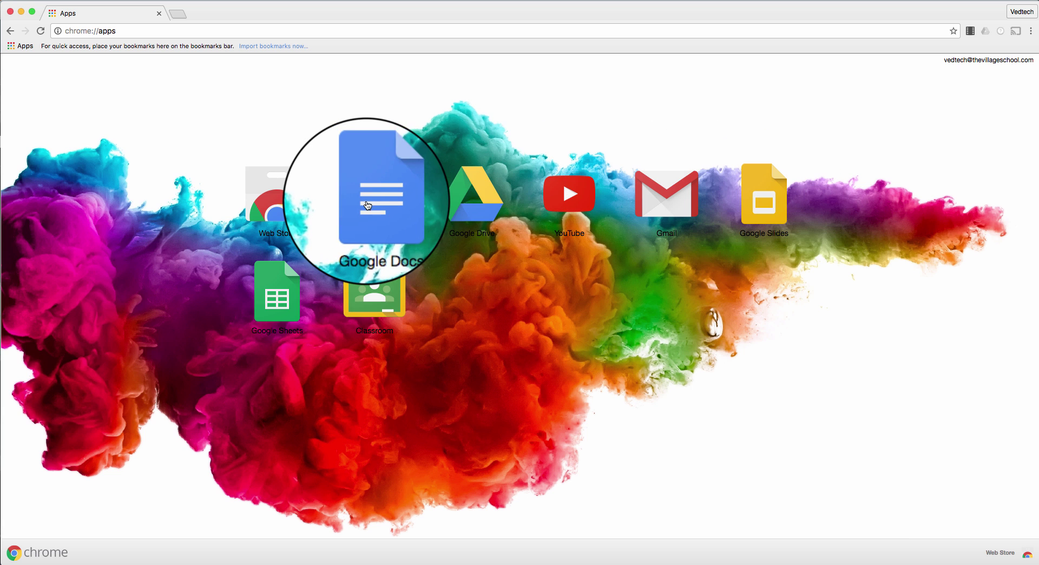
{"action": "left_click", "coordinate": [482, 214]}
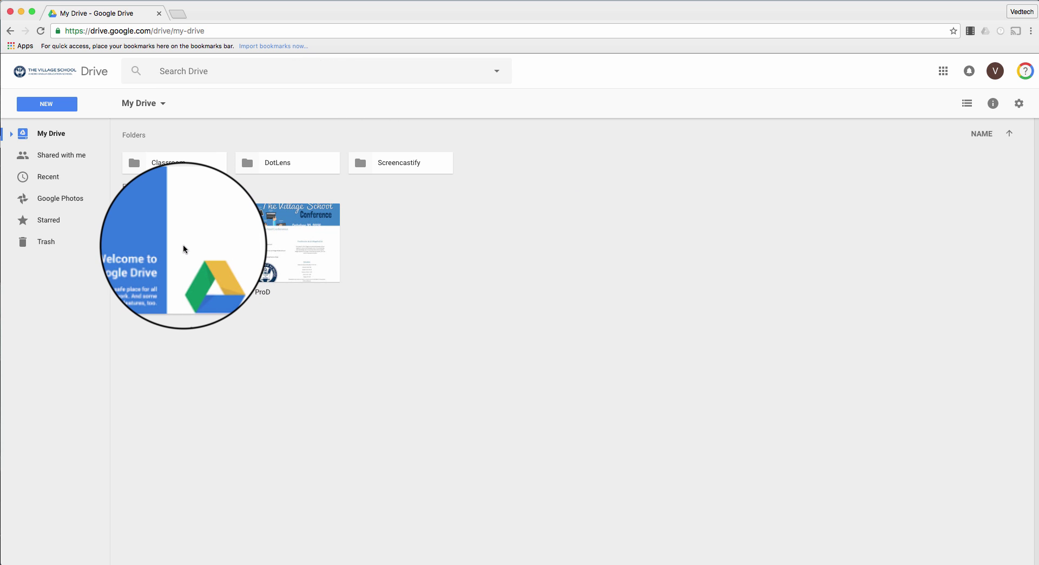
Open the ProD site from My Drive in the Google Sites editor
{"action": "left_click", "coordinate": [276, 254]}
{"action": "double_click", "coordinate": [274, 252]}
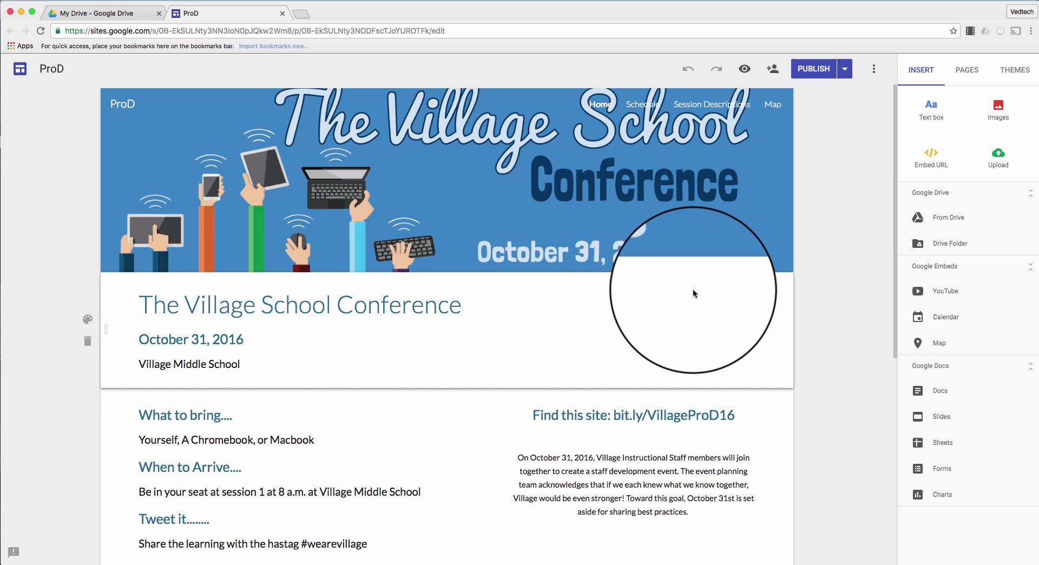
{"action": "scroll", "coordinate": [693, 293], "scroll_direction": "down", "scroll_amount": 7}
{"action": "scroll", "coordinate": [693, 293], "scroll_direction": "up", "scroll_amount": 4}
{"action": "scroll", "coordinate": [693, 292], "scroll_direction": "up", "scroll_amount": 3}
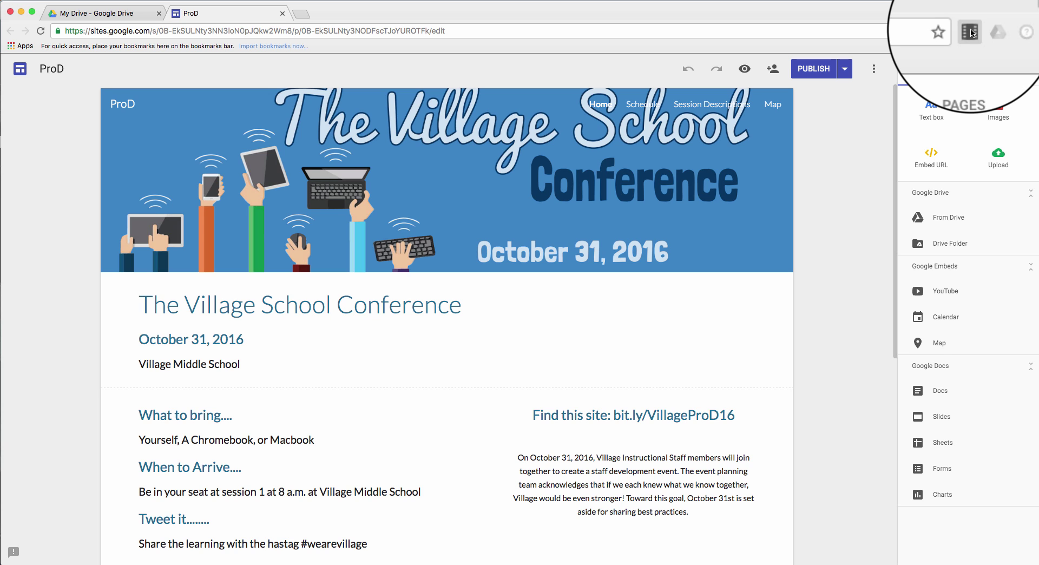
Embed the FaceTime HD Camera webcam in the top-left corner of the recording
{"action": "left_click", "coordinate": [969, 32]}
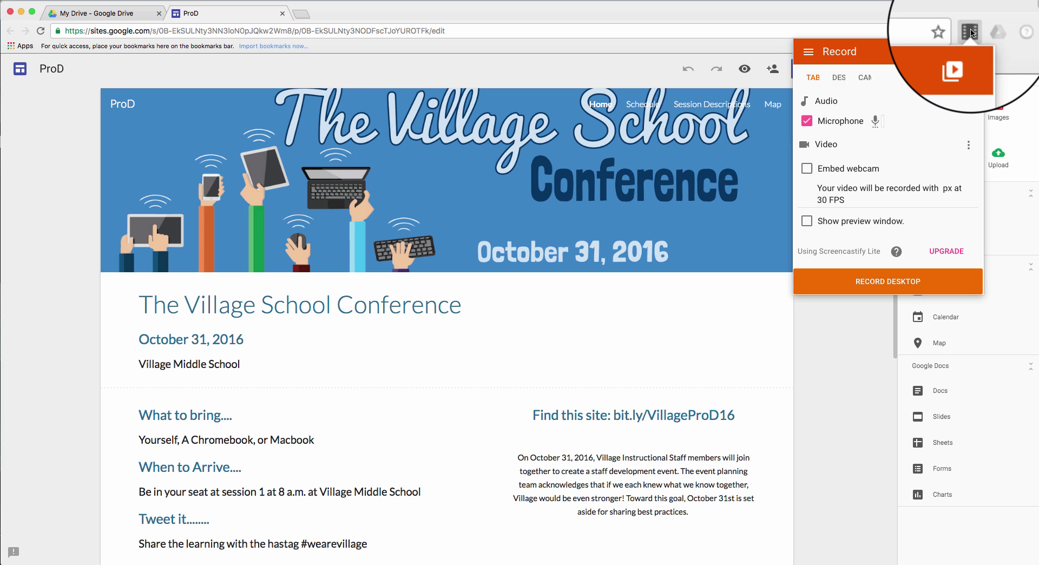
{"action": "left_click", "coordinate": [822, 79]}
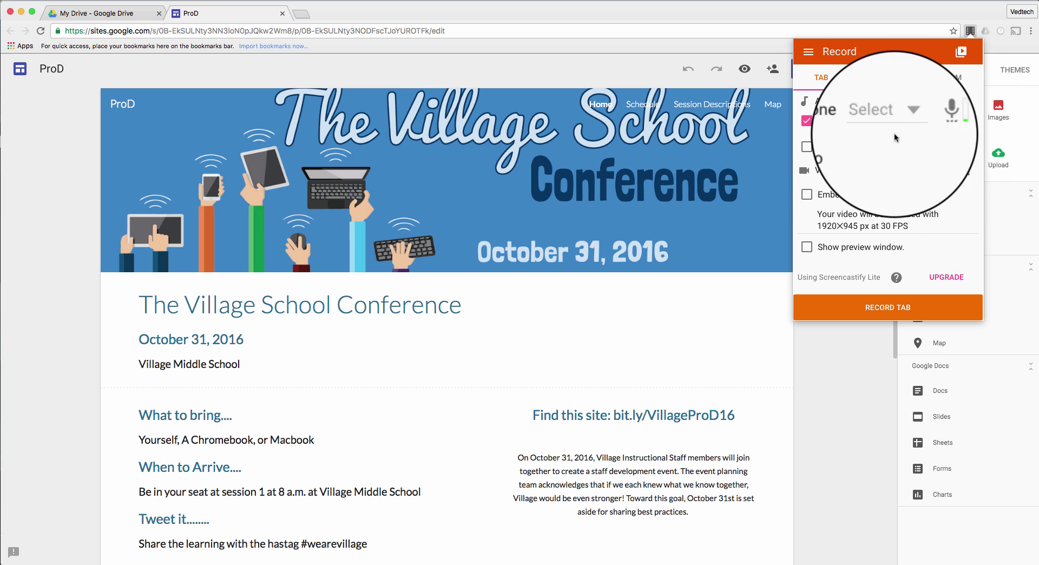
{"action": "left_click", "coordinate": [821, 150]}
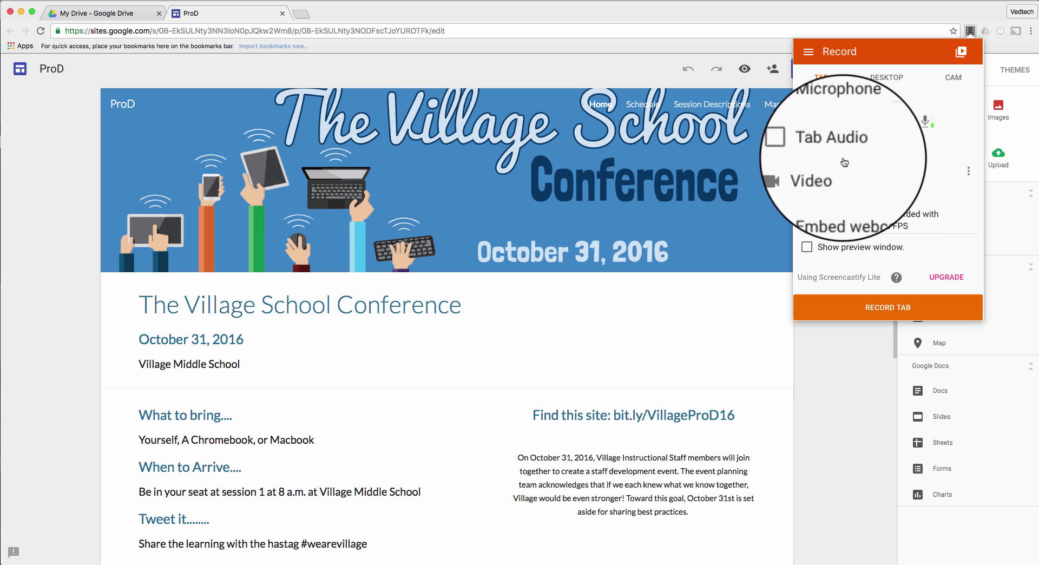
{"action": "left_click", "coordinate": [838, 202]}
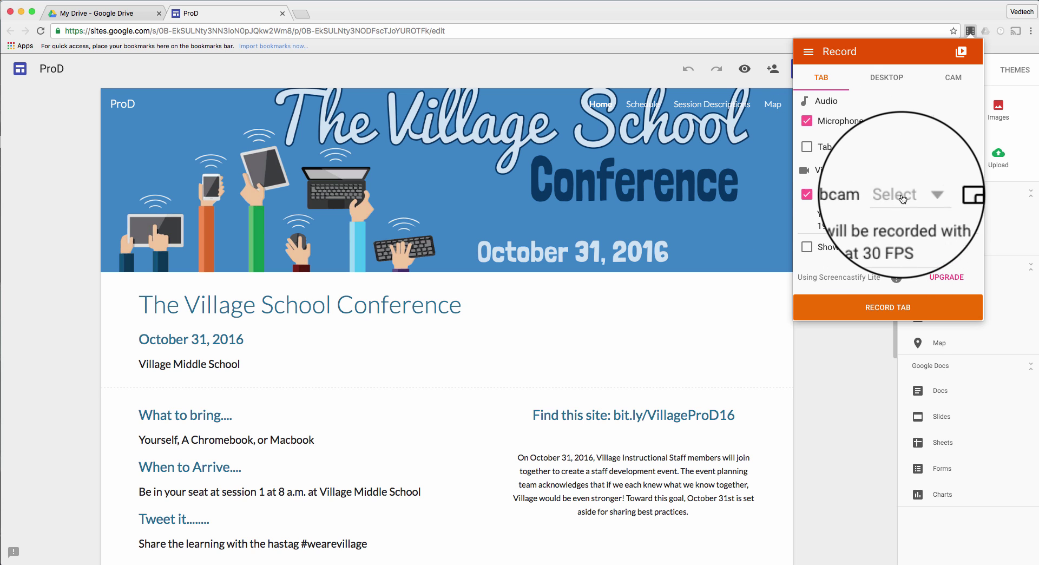
{"action": "left_click", "coordinate": [917, 200]}
{"action": "left_click", "coordinate": [919, 199]}
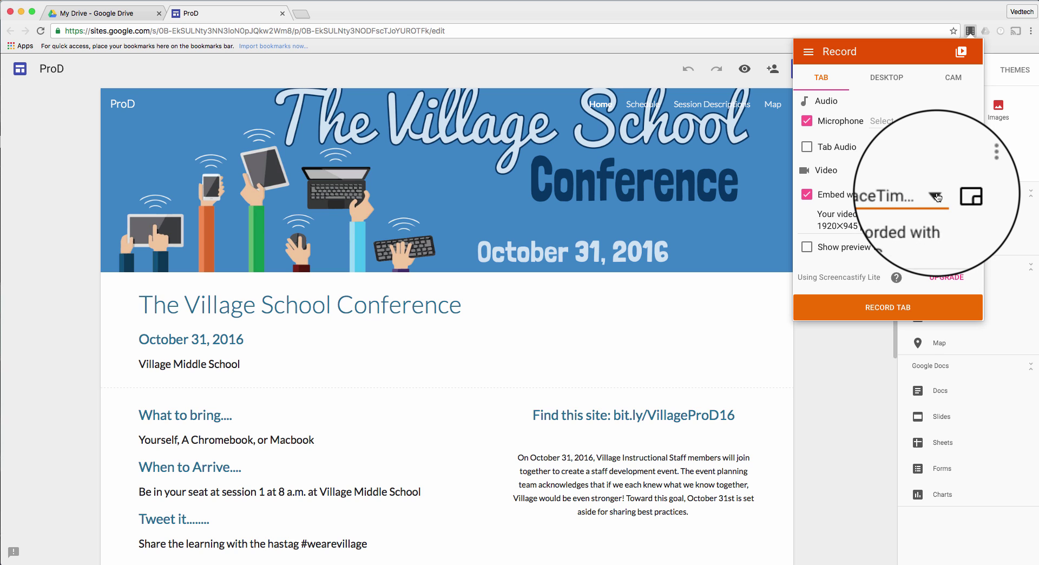
{"action": "left_click", "coordinate": [957, 194]}
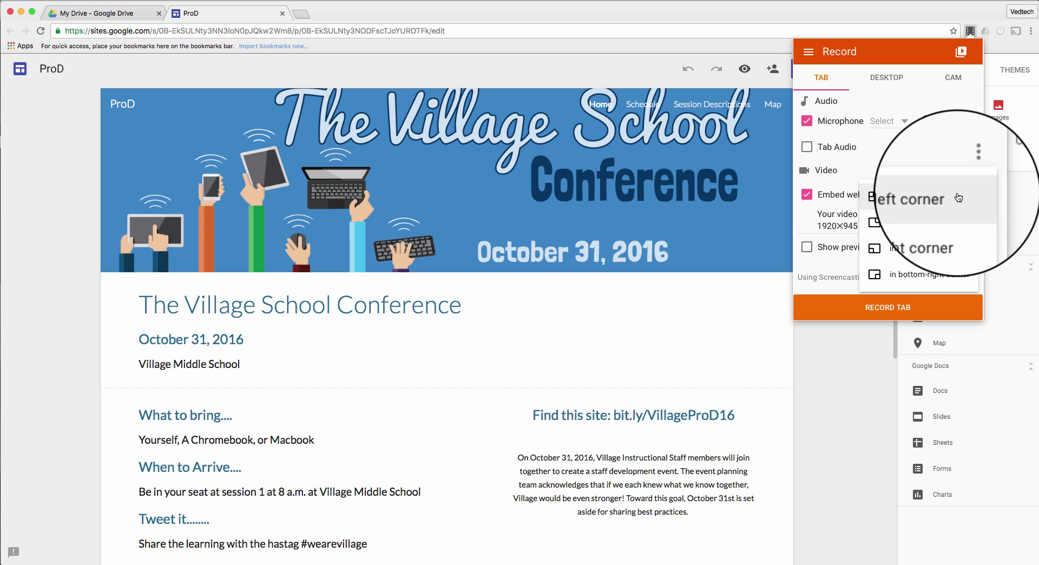
{"action": "left_click", "coordinate": [920, 196]}
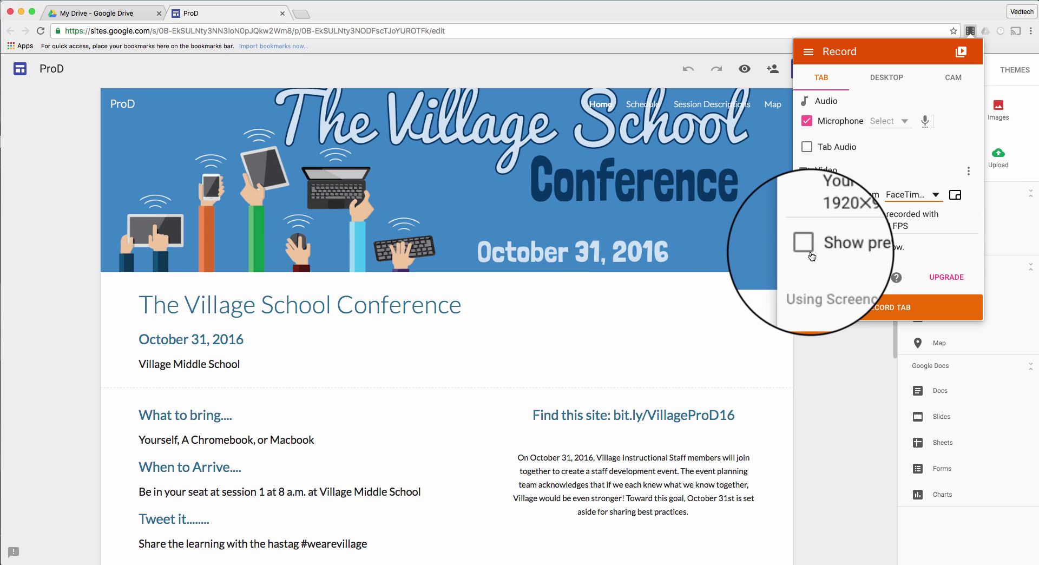
Turn on the live preview and start a DESKTOP recording
{"action": "left_click", "coordinate": [812, 255]}
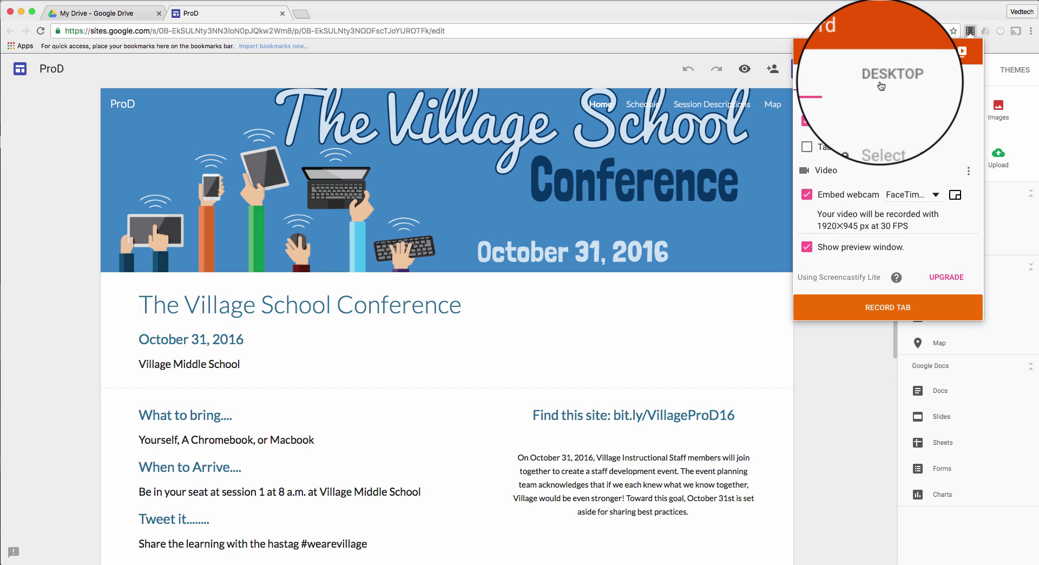
{"action": "left_click", "coordinate": [883, 81]}
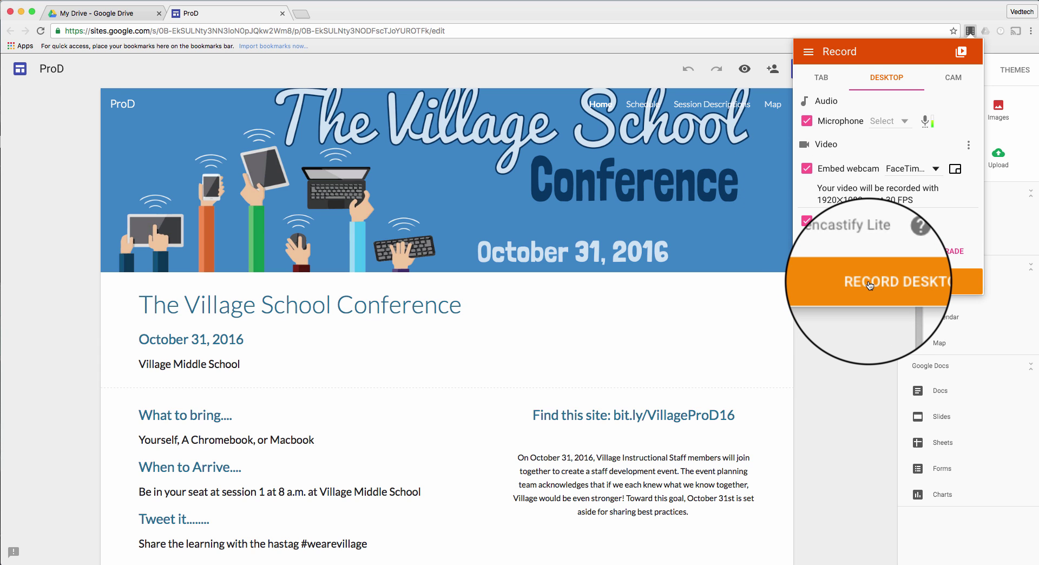
{"action": "left_click", "coordinate": [870, 285]}
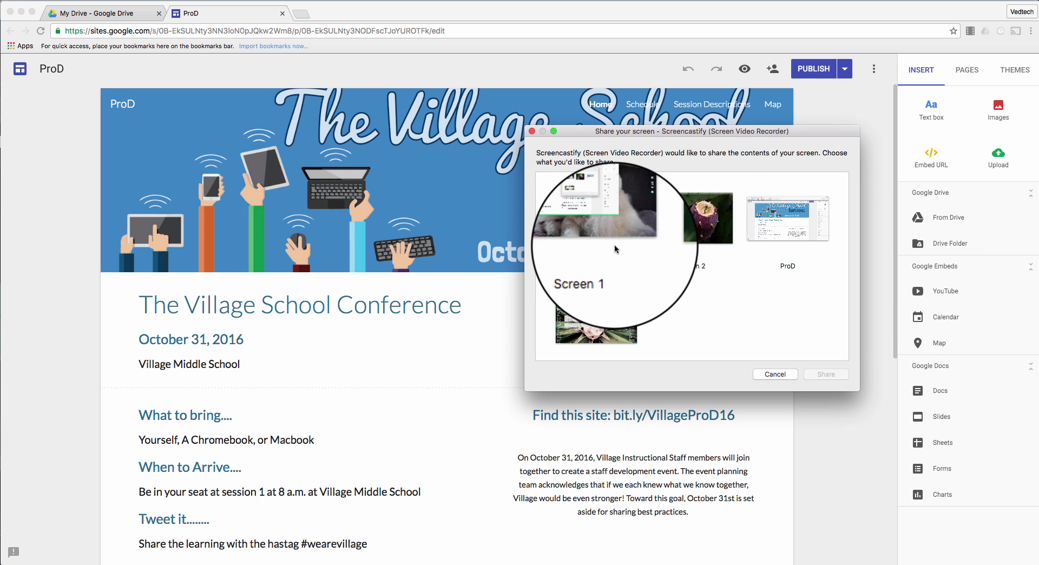
Share Screen 1 to begin the desktop recording
{"action": "left_click", "coordinate": [627, 234]}
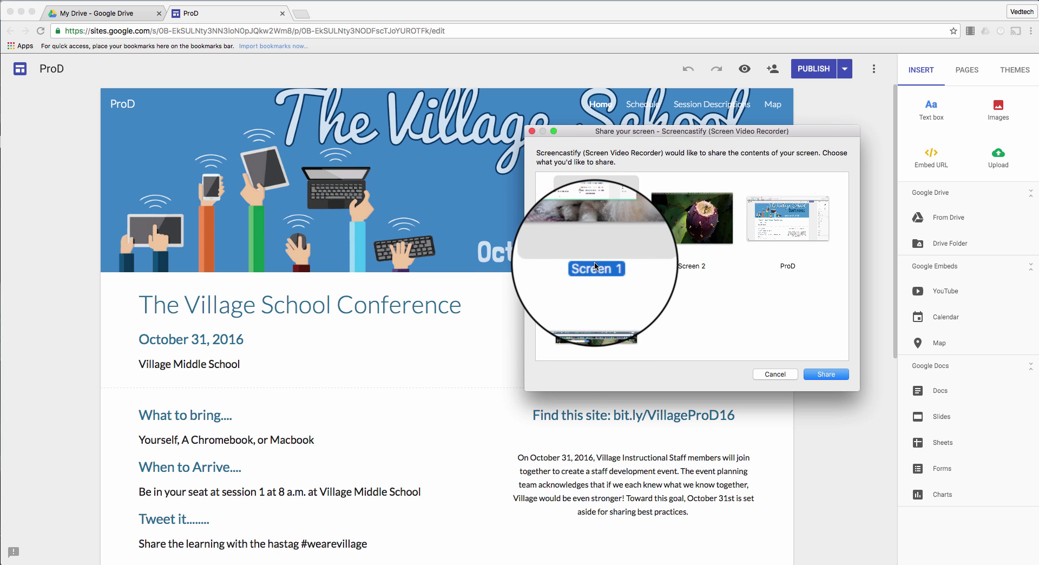
{"action": "left_click", "coordinate": [830, 375]}
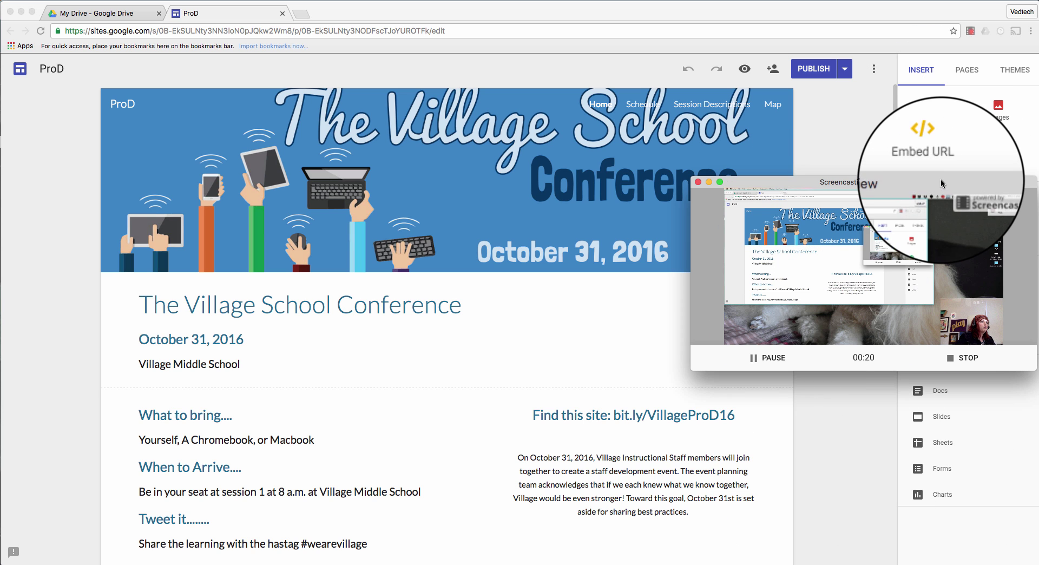
Shrink the Live Preview window, move it to the bottom-right, and scroll the Sites page
{"action": "left_click_drag", "start_coordinate": [692, 177], "coordinate": [782, 233]}
{"action": "left_click_drag", "start_coordinate": [973, 238], "coordinate": [975, 430]}
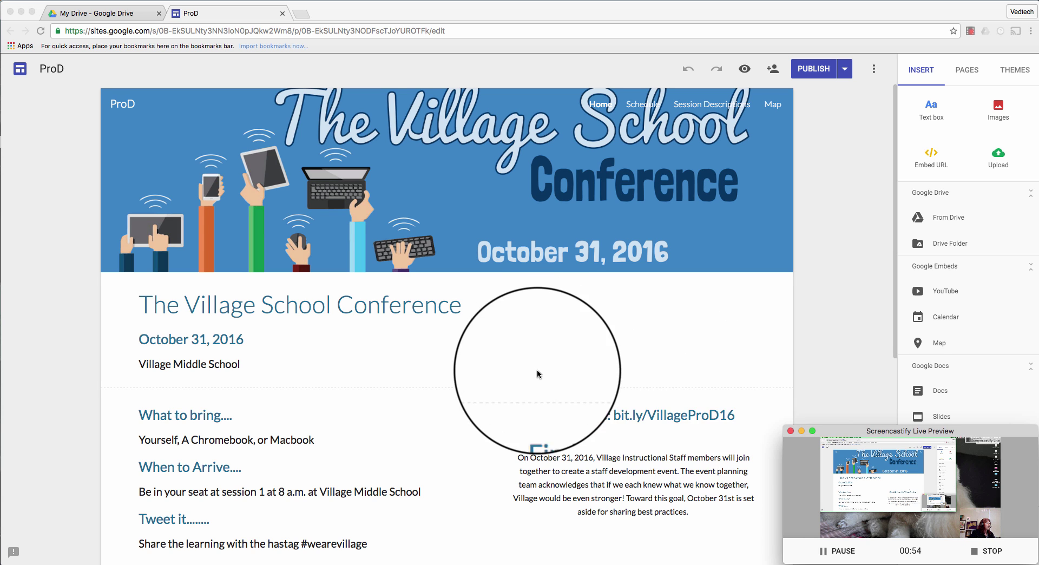
{"action": "scroll", "coordinate": [537, 373], "scroll_direction": "down", "scroll_amount": 7}
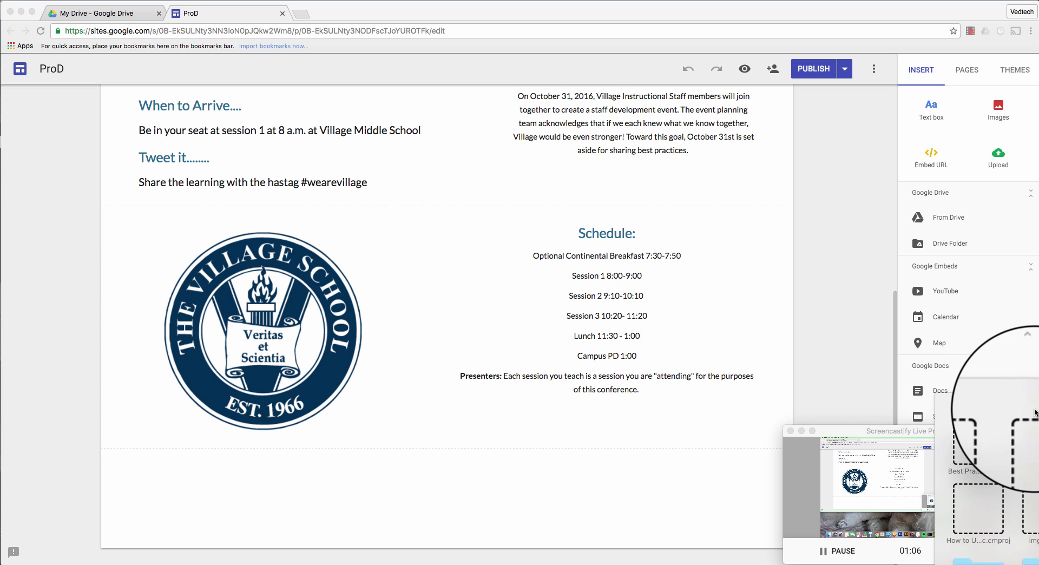
{"action": "left_click", "coordinate": [977, 450]}
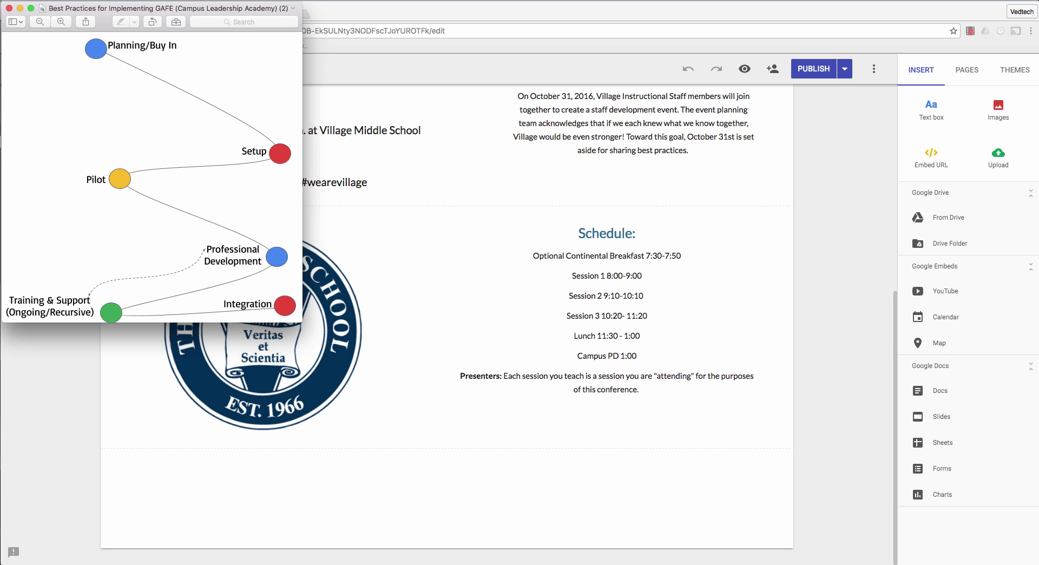
{"action": "left_click", "coordinate": [8, 9]}
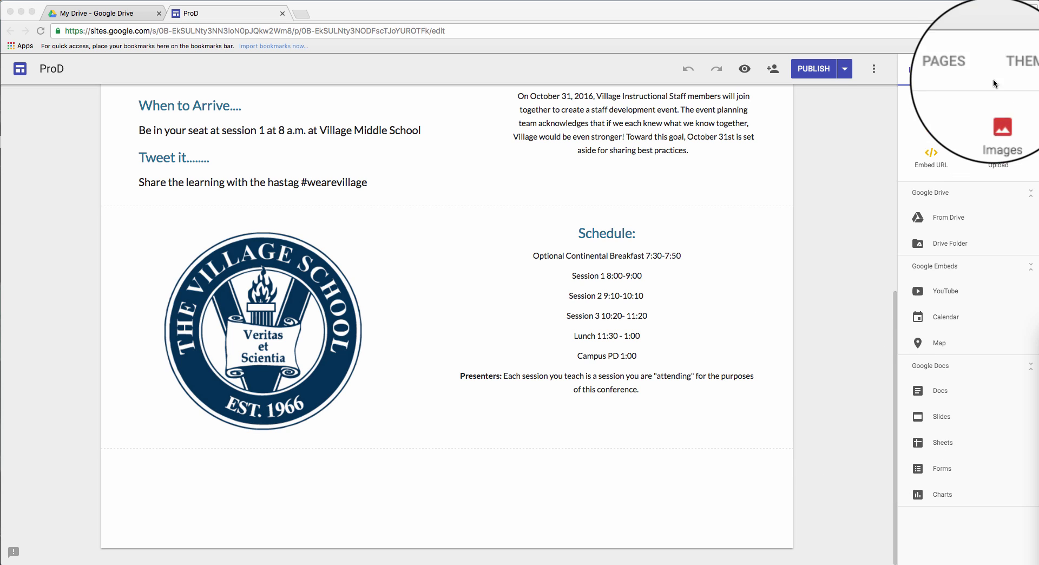
{"action": "left_click", "coordinate": [972, 32]}
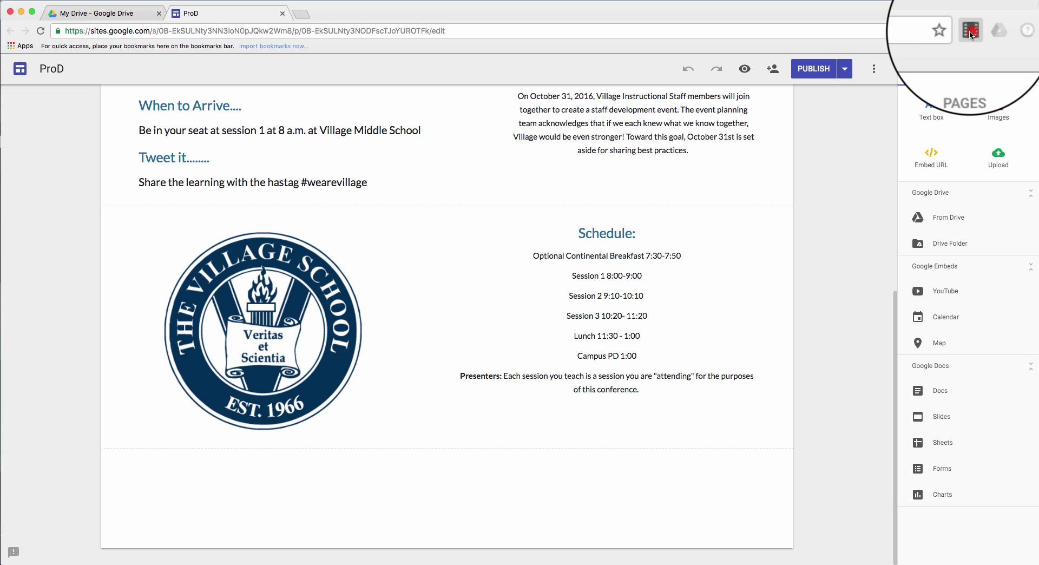
Stop the Screencastify recording from the toolbar icon
{"action": "left_click", "coordinate": [971, 32]}
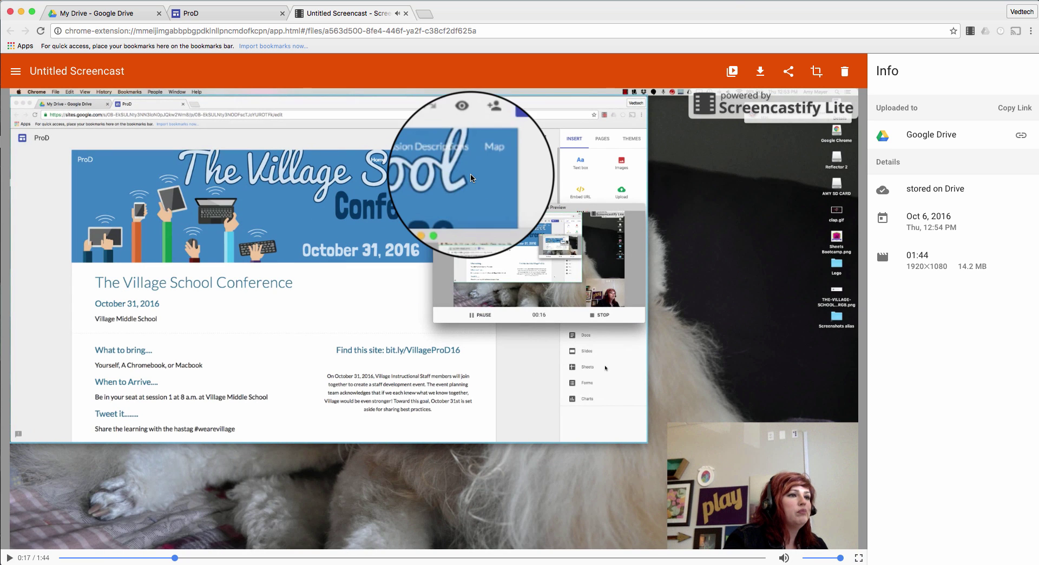
Change the title 'Untitled Screencast' to 'Screencast within a Screencast' in Rename Recording
{"action": "left_click", "coordinate": [76, 69]}
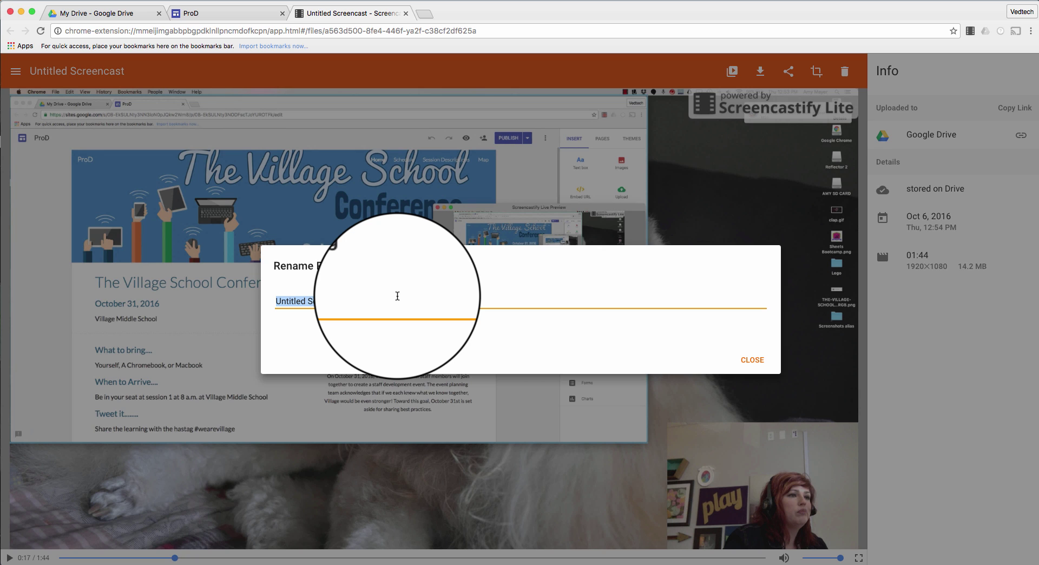
{"action": "type", "text": "Screencast within a"}
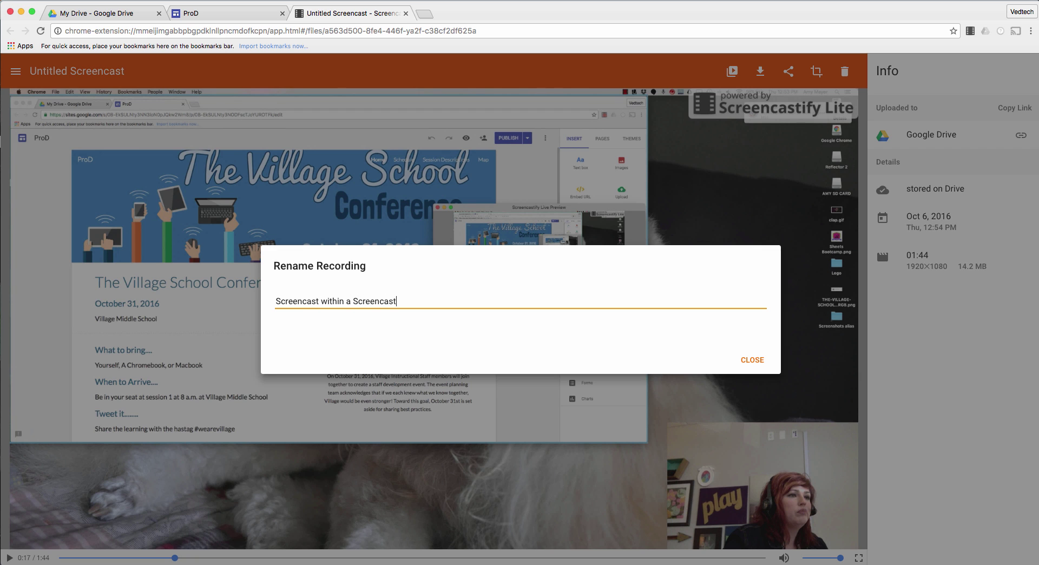
{"action": "left_click", "coordinate": [749, 361]}
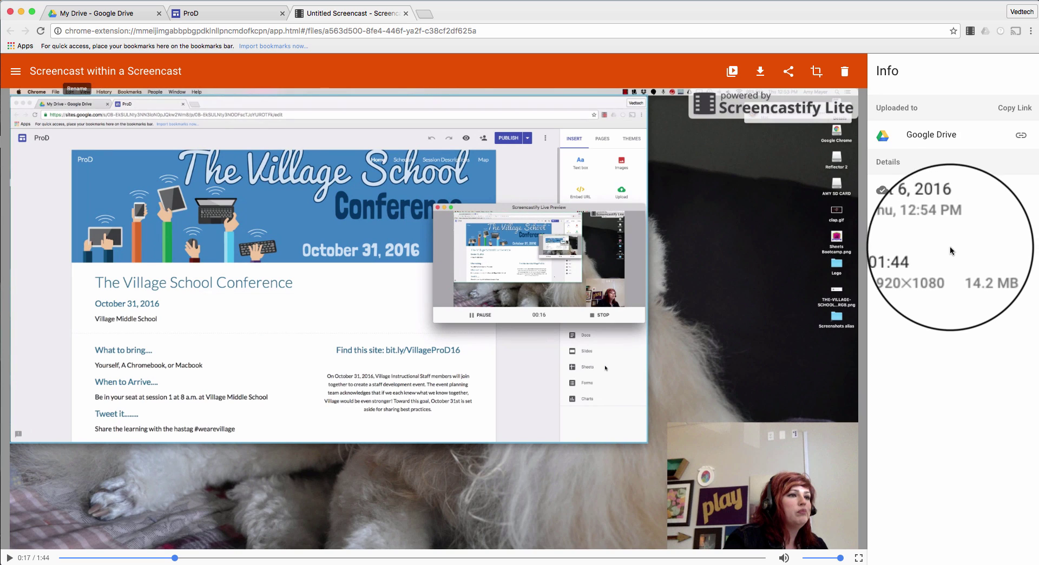
Share the recording via Google Drive, copy its shareable link, and open a new incognito window
{"action": "left_click", "coordinate": [791, 74]}
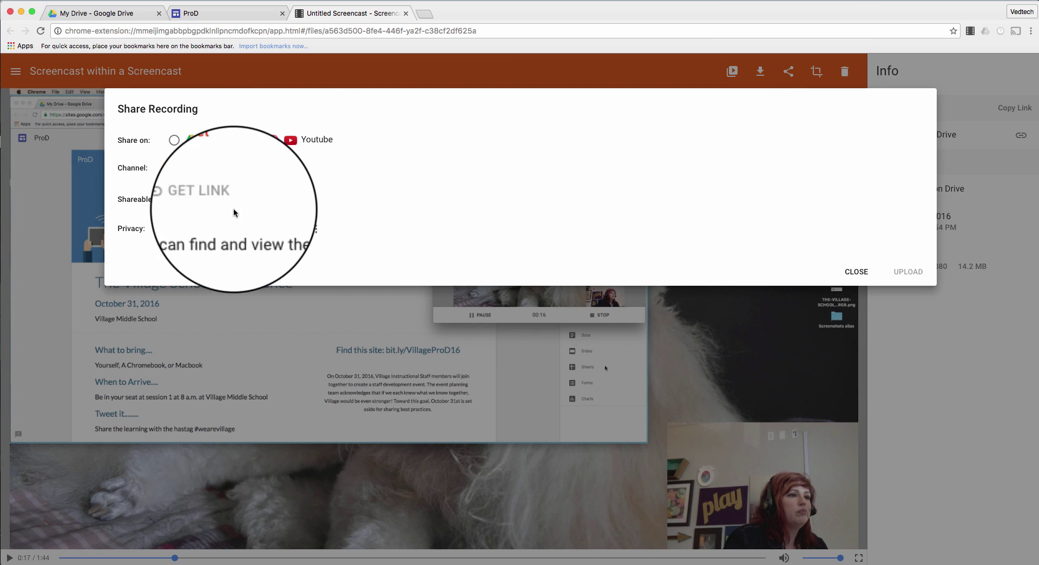
{"action": "left_click", "coordinate": [174, 142]}
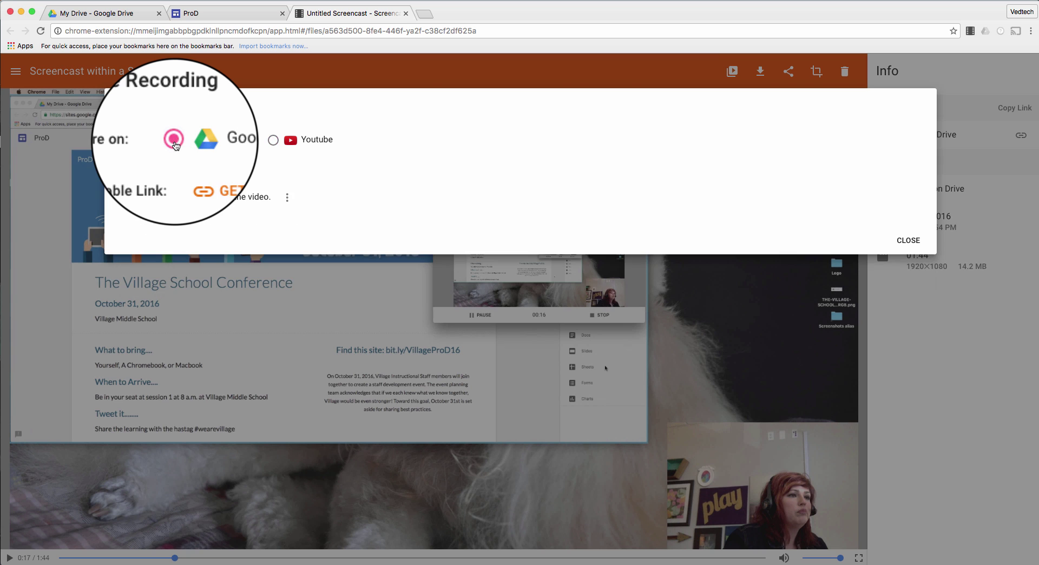
{"action": "left_click", "coordinate": [214, 171]}
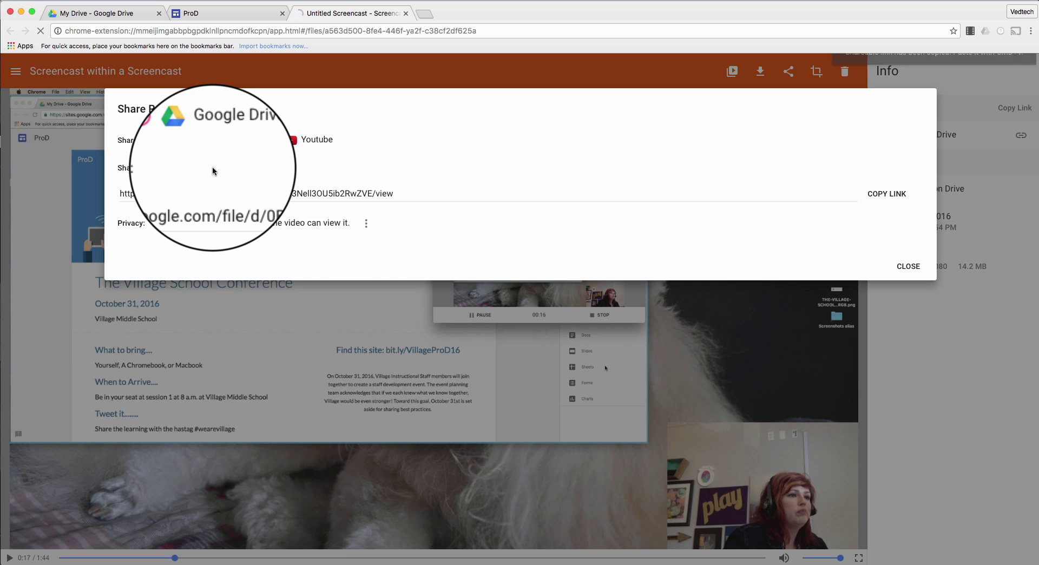
{"action": "left_click", "coordinate": [245, 195]}
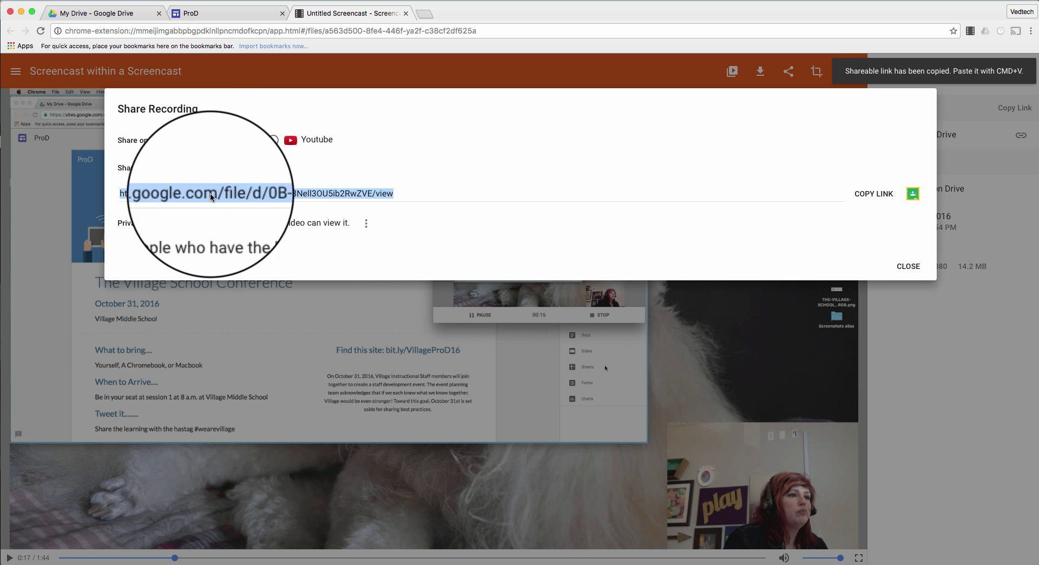
{"action": "left_click", "coordinate": [873, 194]}
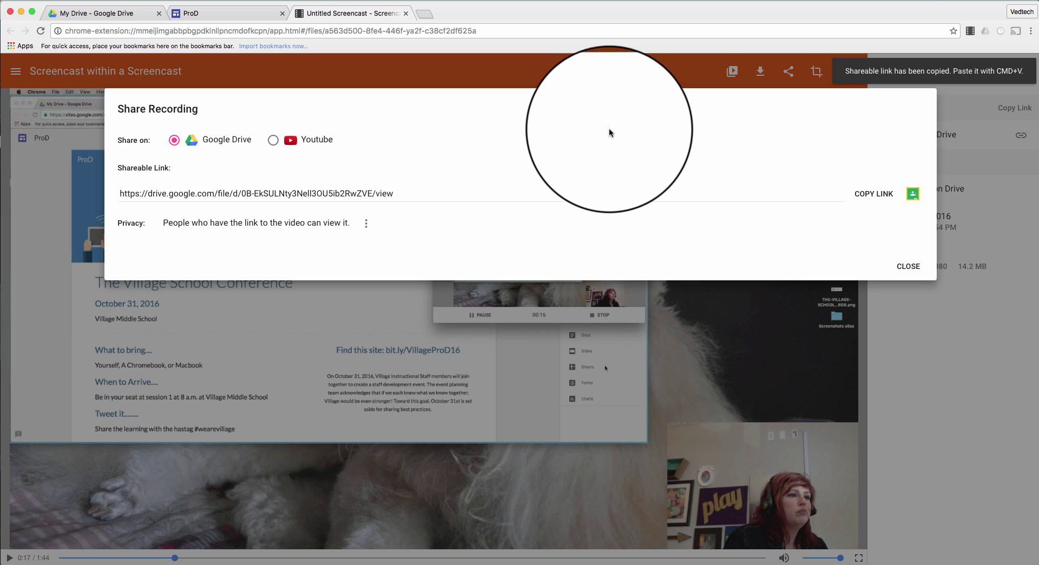
{"action": "left_click", "coordinate": [1029, 31]}
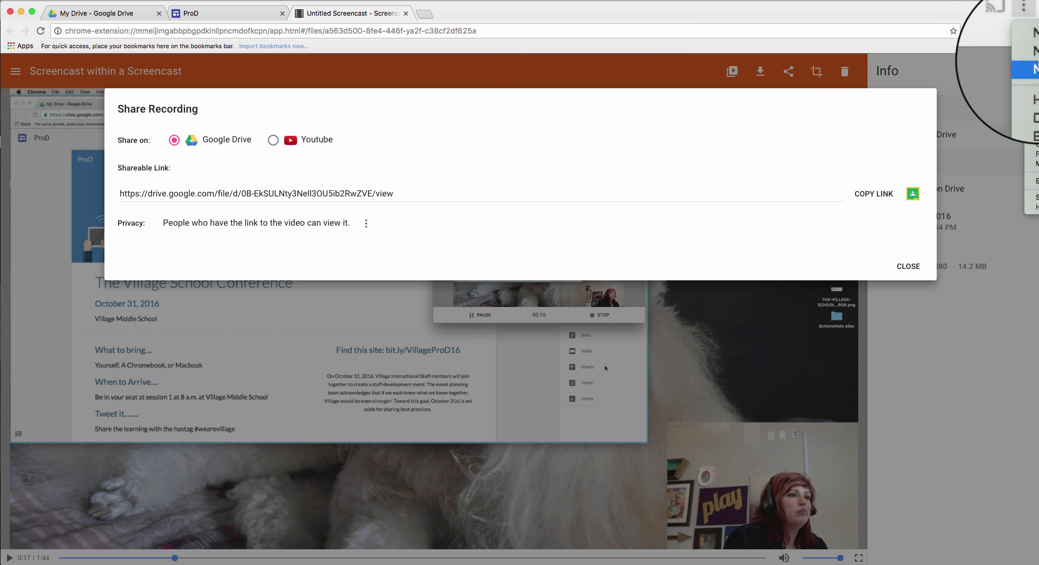
{"action": "left_click", "coordinate": [1031, 53]}
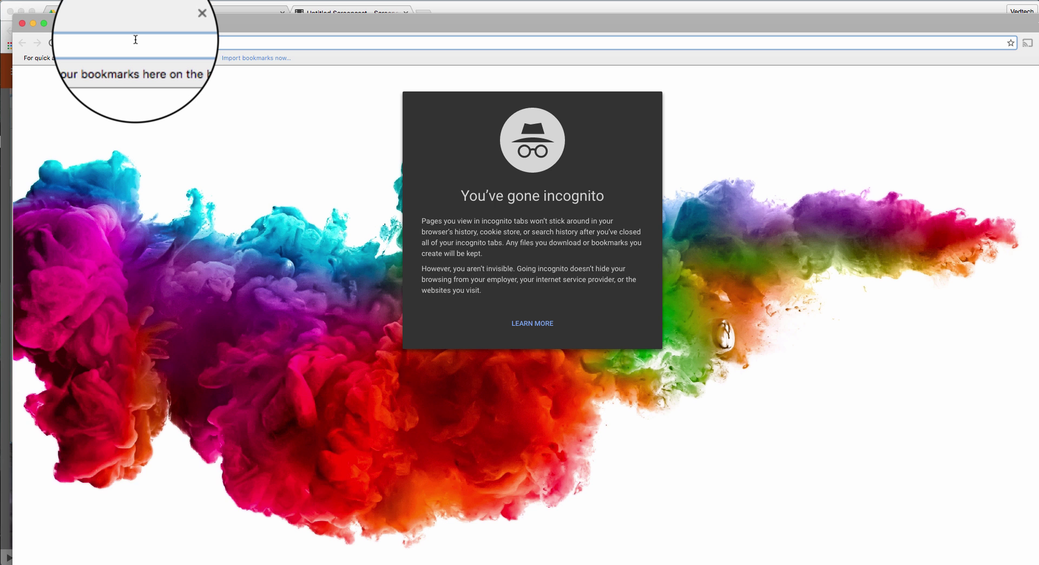
Load the copied Drive link in the incognito window to check it, then close that window
{"action": "right_click", "coordinate": [136, 42]}
{"action": "key", "text": "Return"}
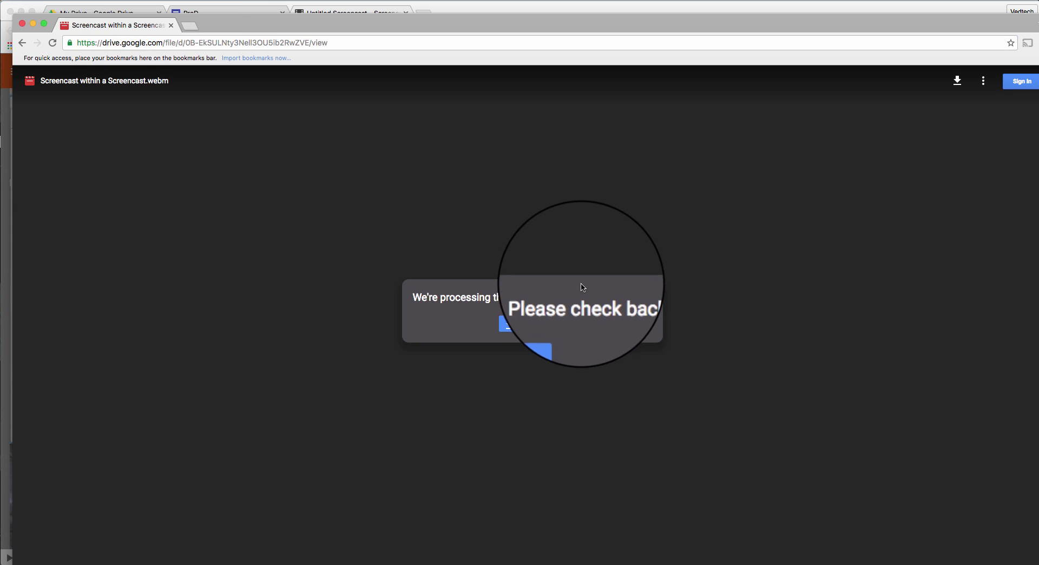
{"action": "left_click", "coordinate": [174, 26]}
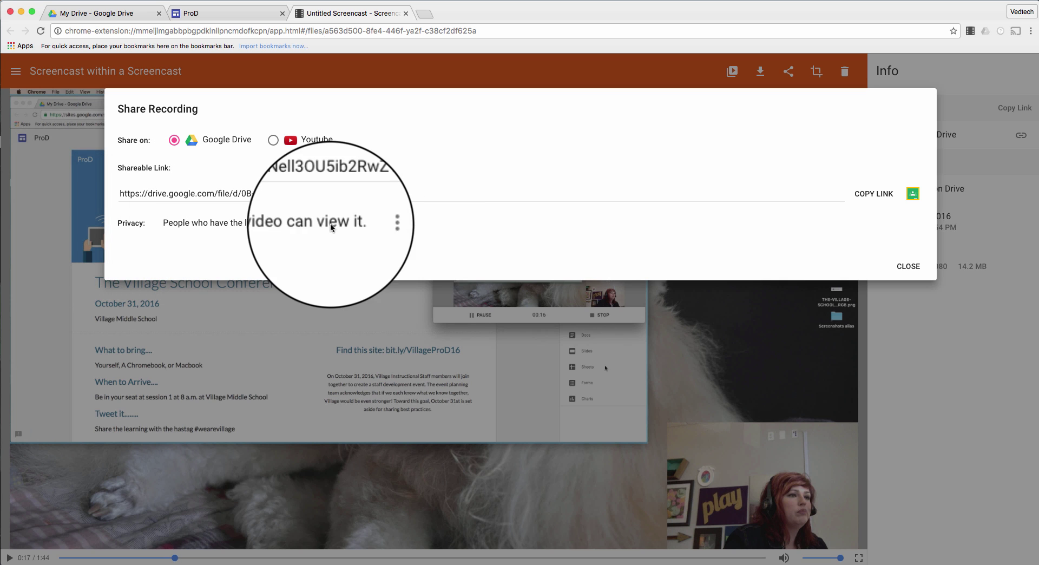
Copy the recording's shareable link again and open Gmail from the Chrome Apps page in a new tab
{"action": "left_click", "coordinate": [872, 195]}
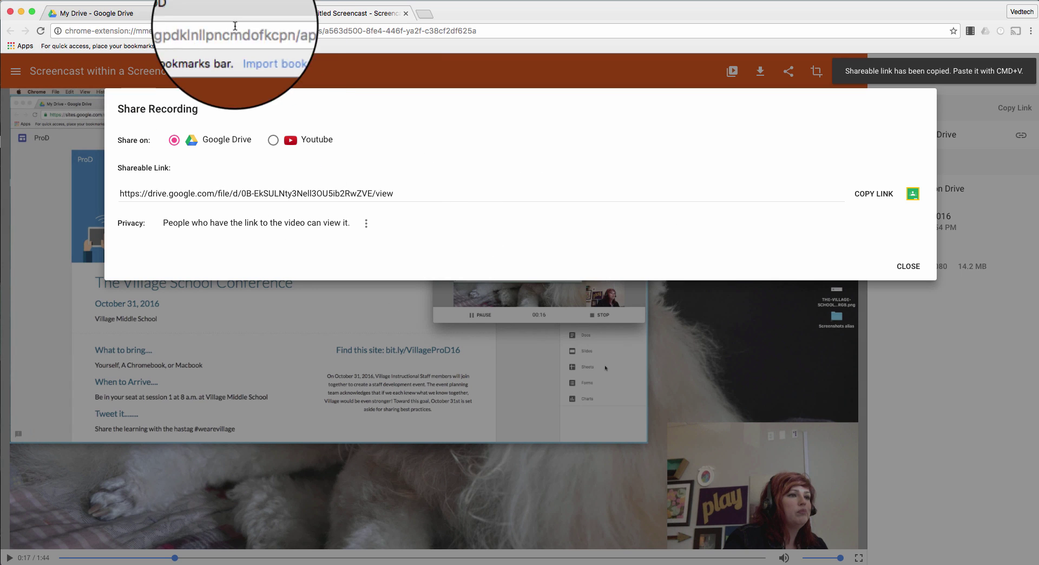
{"action": "left_click", "coordinate": [424, 16]}
{"action": "left_click", "coordinate": [21, 46]}
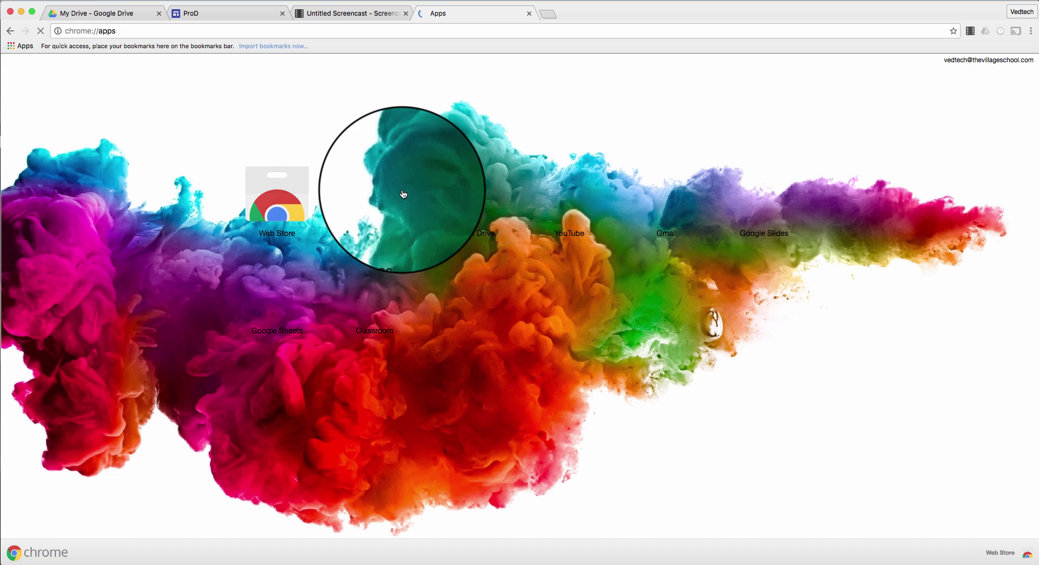
{"action": "left_click", "coordinate": [668, 199]}
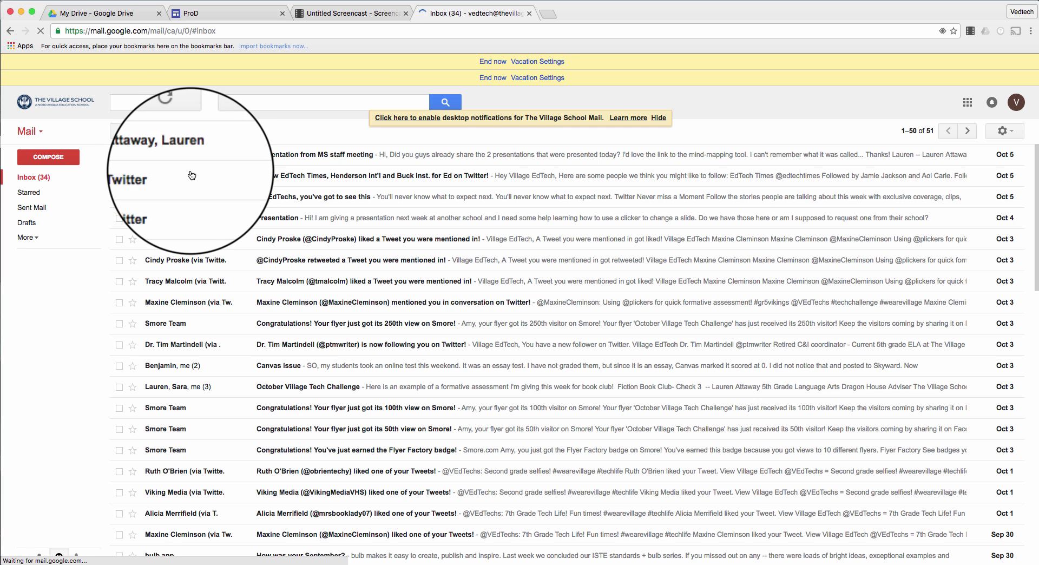
Compose a Gmail draft to the suggested colleague with subject 'Please Watch' containing the Drive link
{"action": "left_click", "coordinate": [60, 158]}
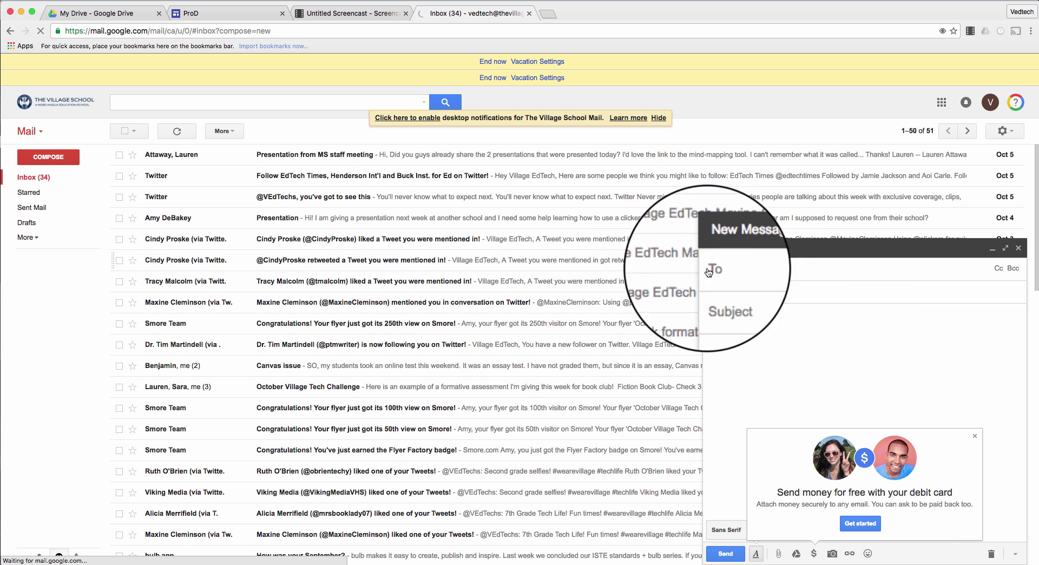
{"action": "left_click", "coordinate": [974, 437]}
{"action": "left_click", "coordinate": [735, 269]}
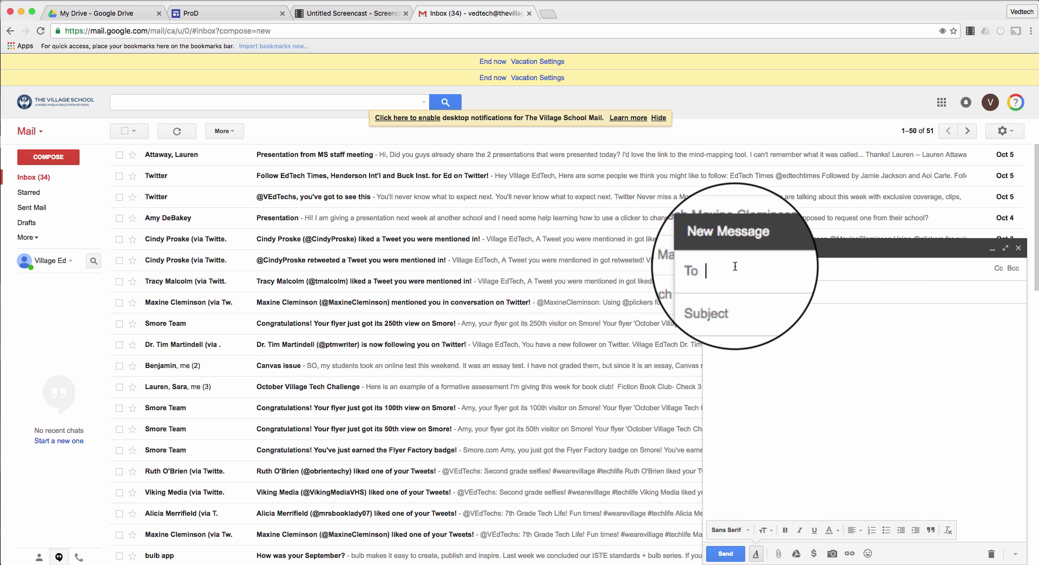
{"action": "type", "text": "jami"}
{"action": "key", "text": "Return"}
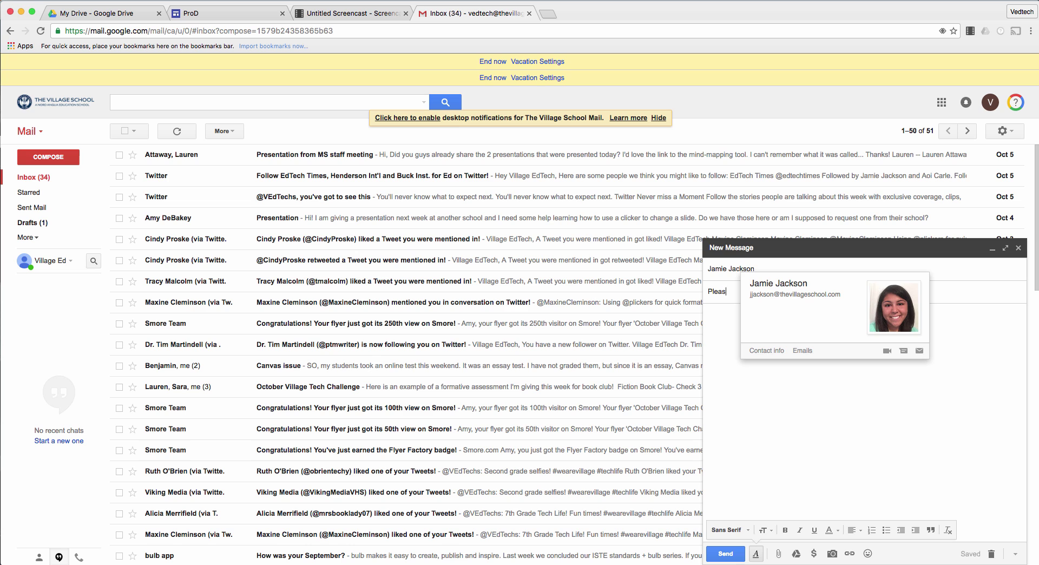
{"action": "type", "text": "Please Watch"}
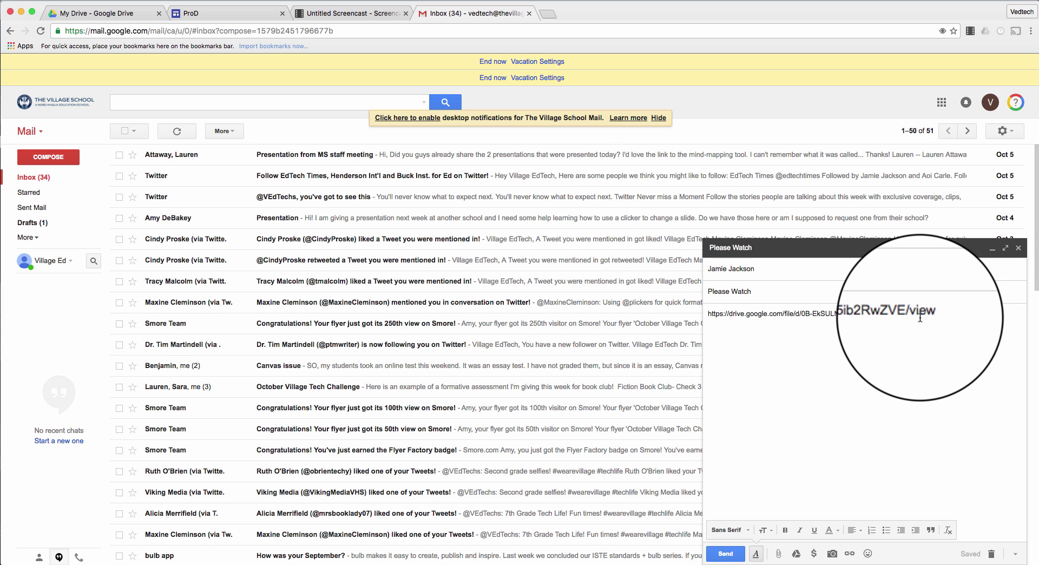
{"action": "left_click", "coordinate": [353, 15]}
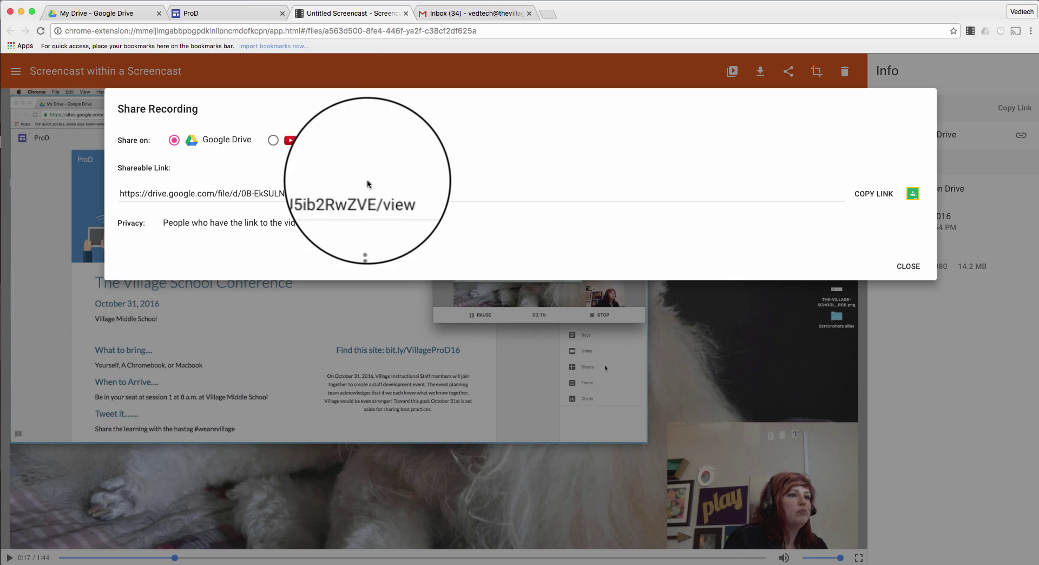
Close the recording's share settings and open a new incognito window
{"action": "left_click", "coordinate": [918, 265]}
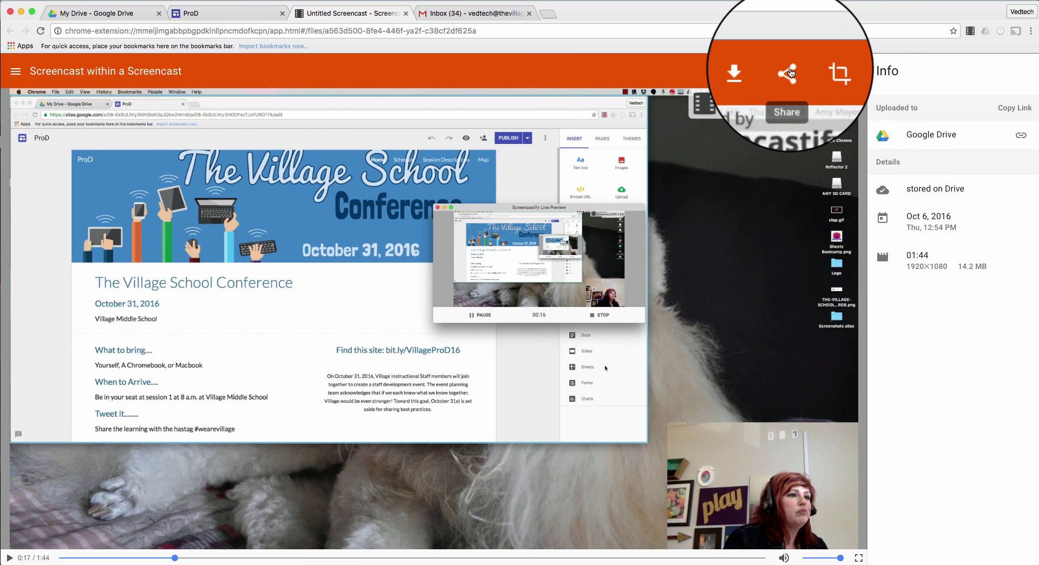
{"action": "left_click", "coordinate": [1029, 33]}
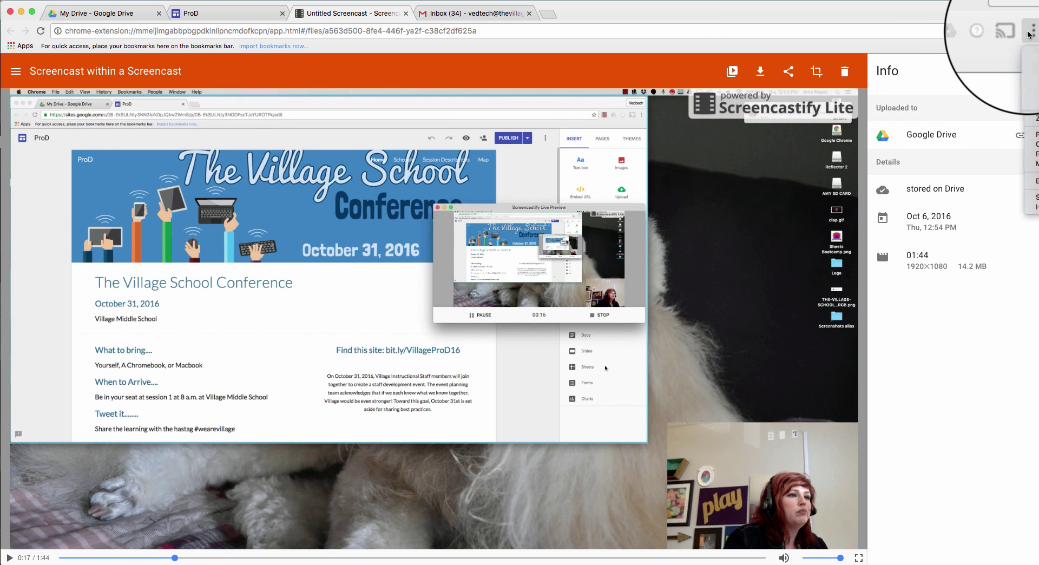
{"action": "left_click", "coordinate": [1029, 32]}
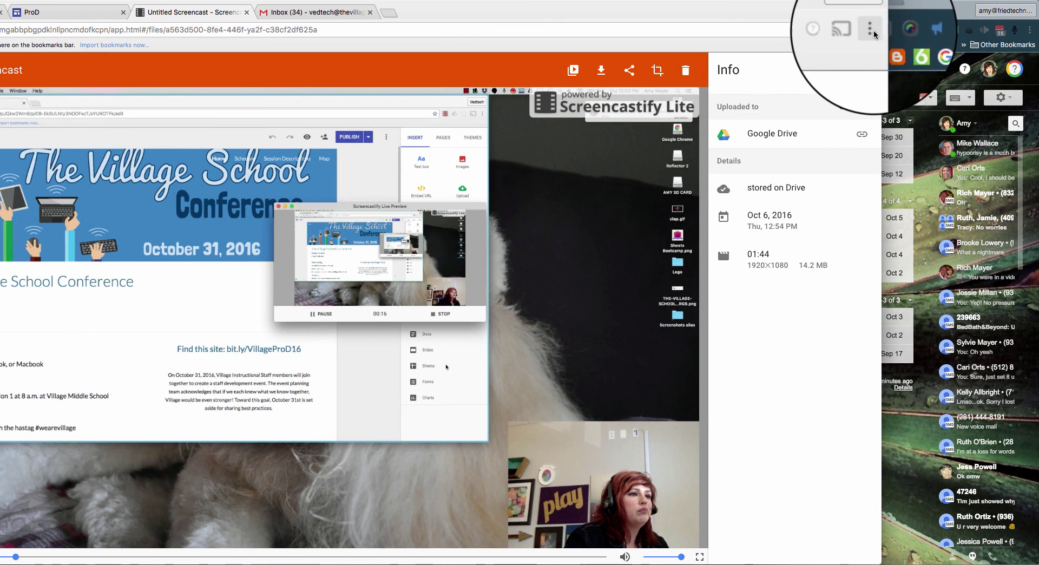
{"action": "left_click", "coordinate": [873, 30]}
{"action": "left_click", "coordinate": [890, 68]}
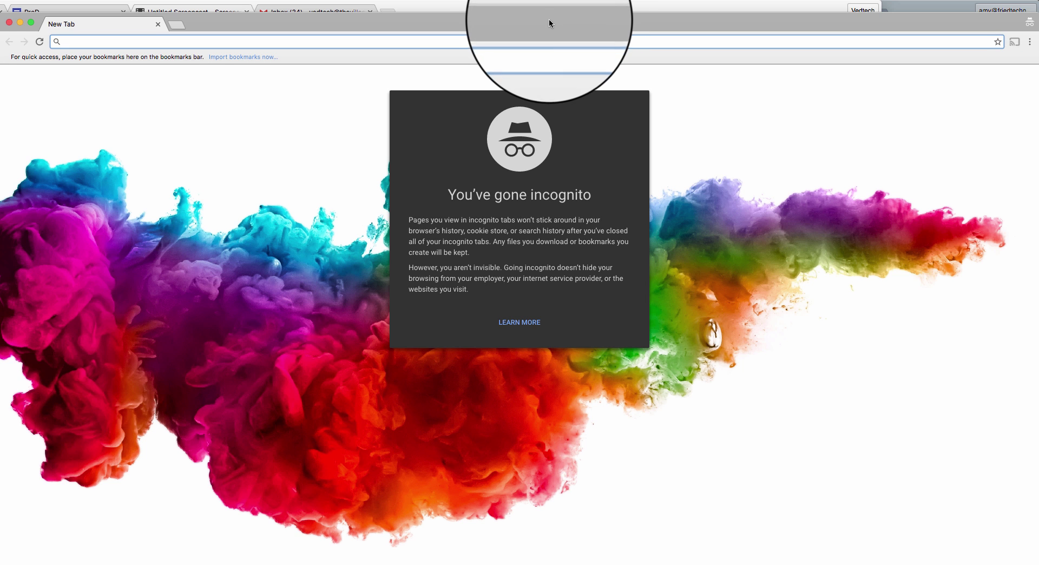
{"action": "left_click_drag", "start_coordinate": [548, 23], "coordinate": [549, 10]}
Confirm the pasted Drive link plays the video, then return to the 'Please Watch' Gmail draft
{"action": "right_click", "coordinate": [195, 31]}
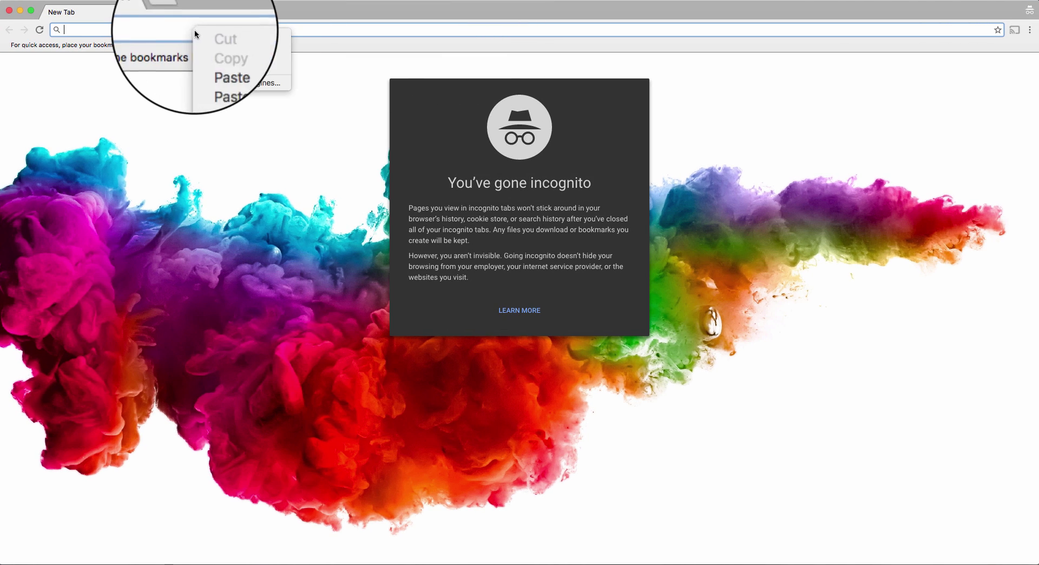
{"action": "left_click", "coordinate": [530, 185]}
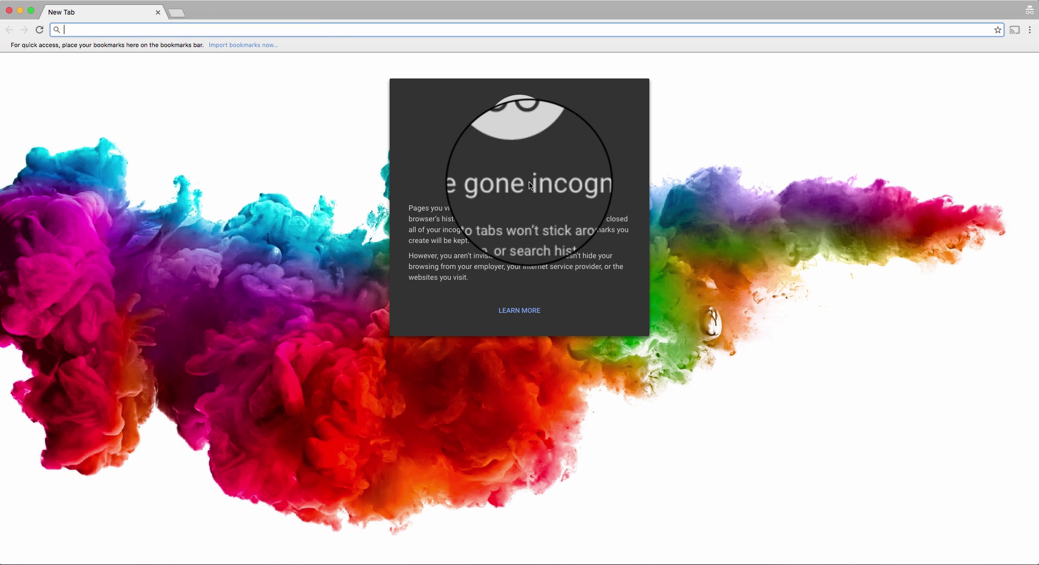
{"action": "key", "text": "super+v"}
{"action": "key", "text": "Return"}
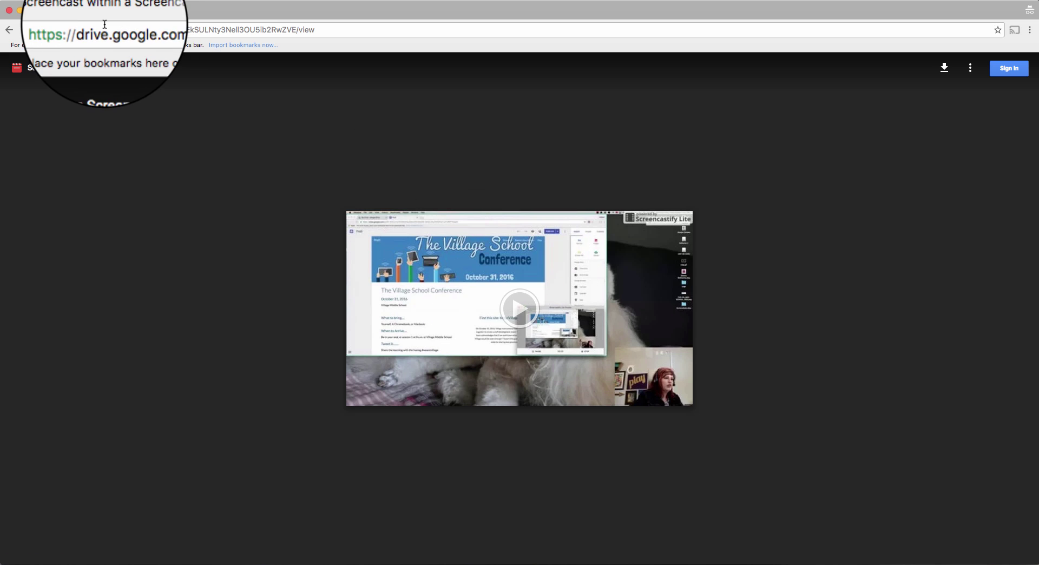
{"action": "left_click", "coordinate": [159, 12]}
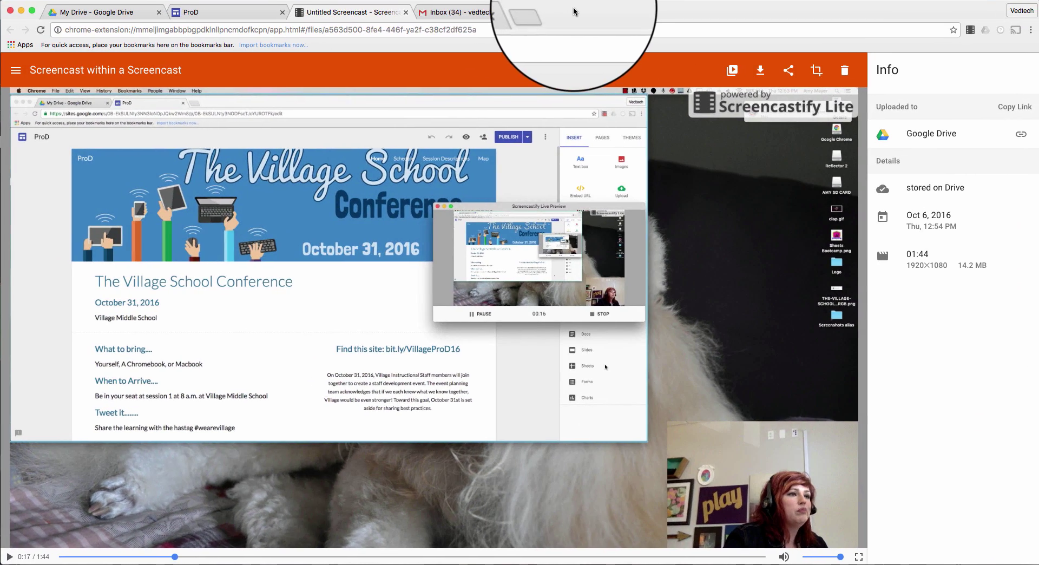
{"action": "left_click", "coordinate": [471, 12]}
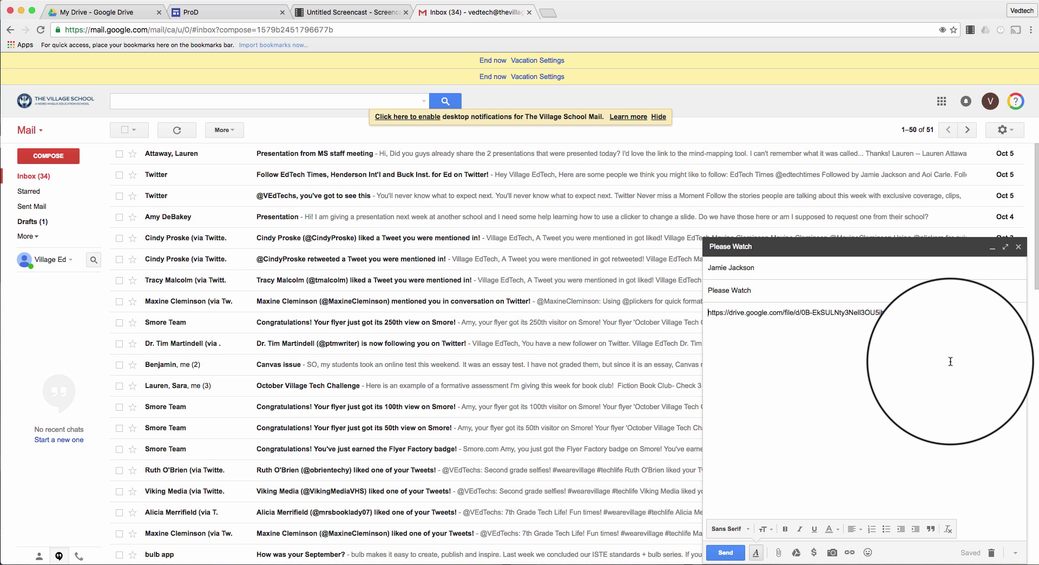
{"action": "left_click", "coordinate": [708, 313]}
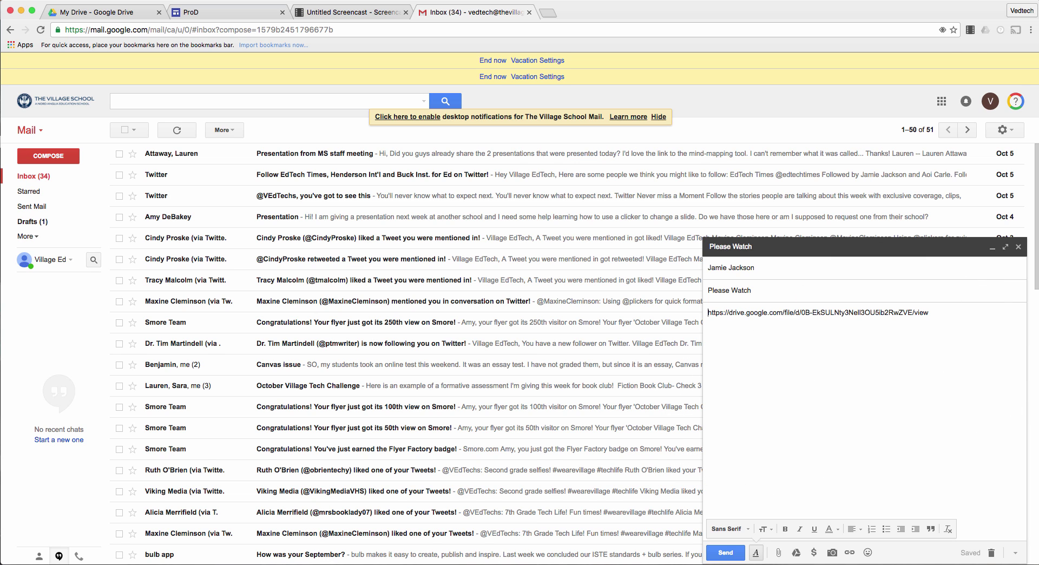